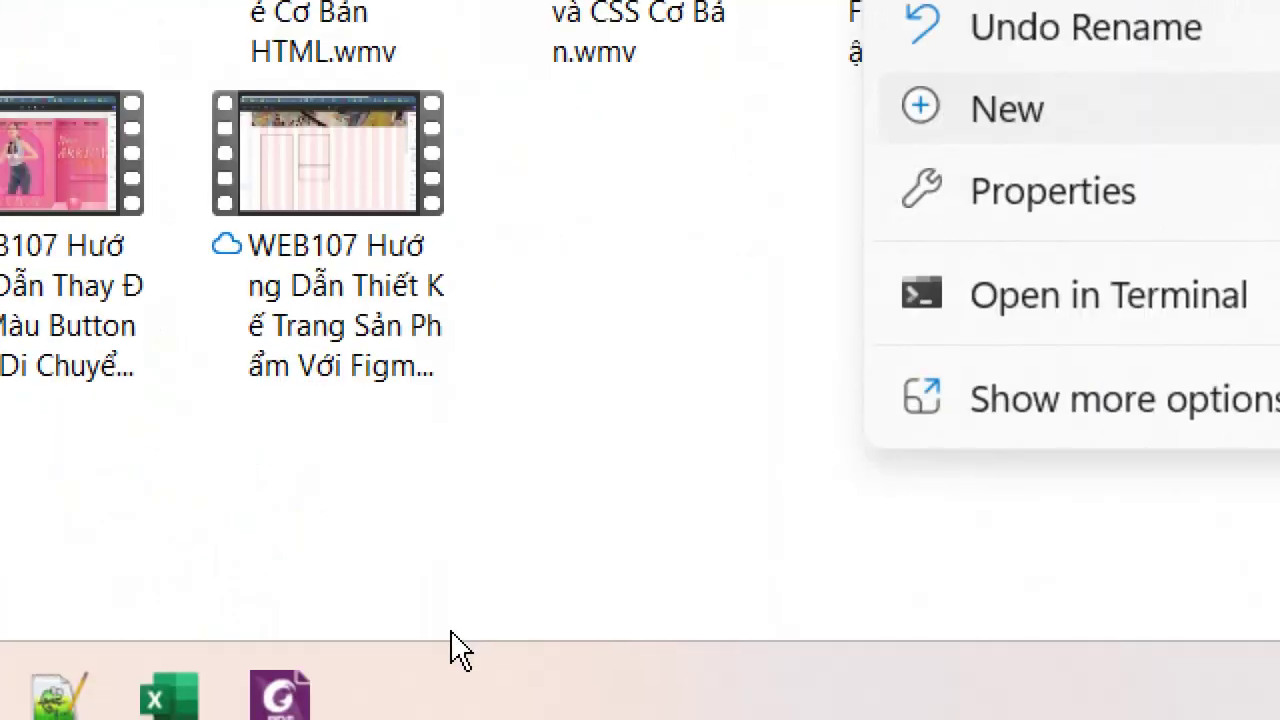
Create a new folder named WebsiteBanHangCtyA inside the WEB107 folder and open it.
{"action": "left_click", "coordinate": [425, 585]}
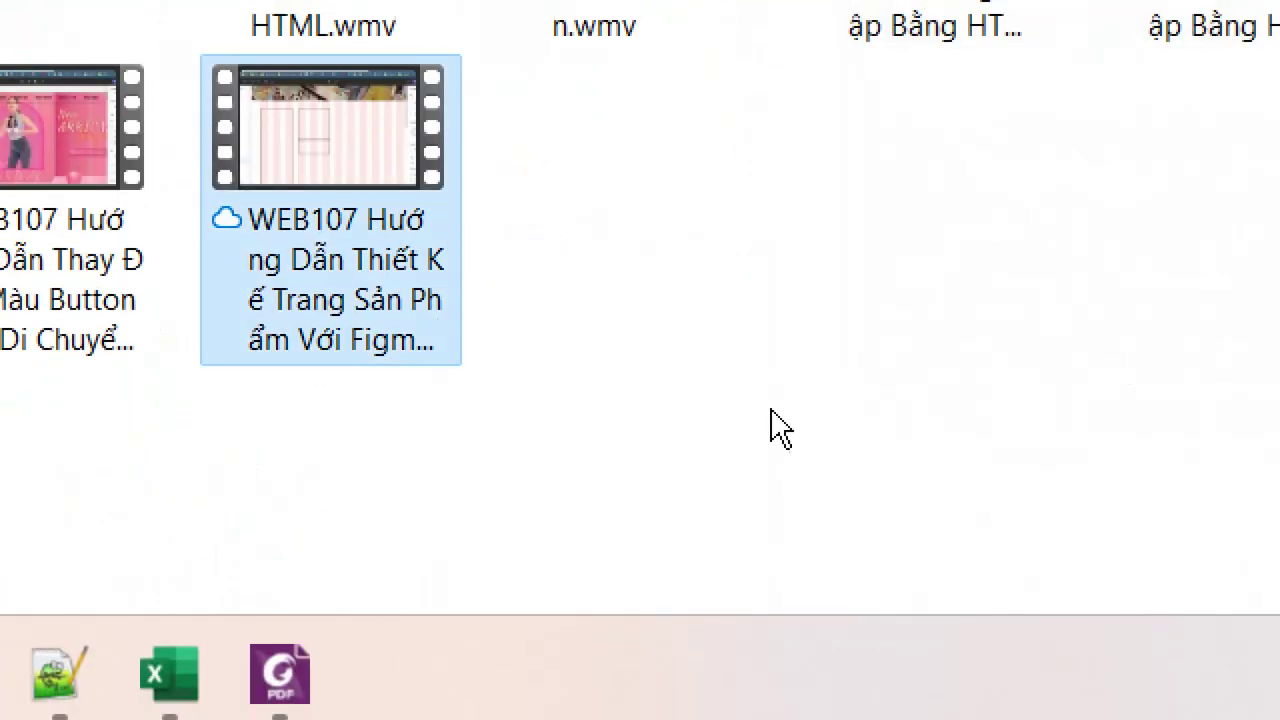
{"action": "right_click", "coordinate": [665, 159]}
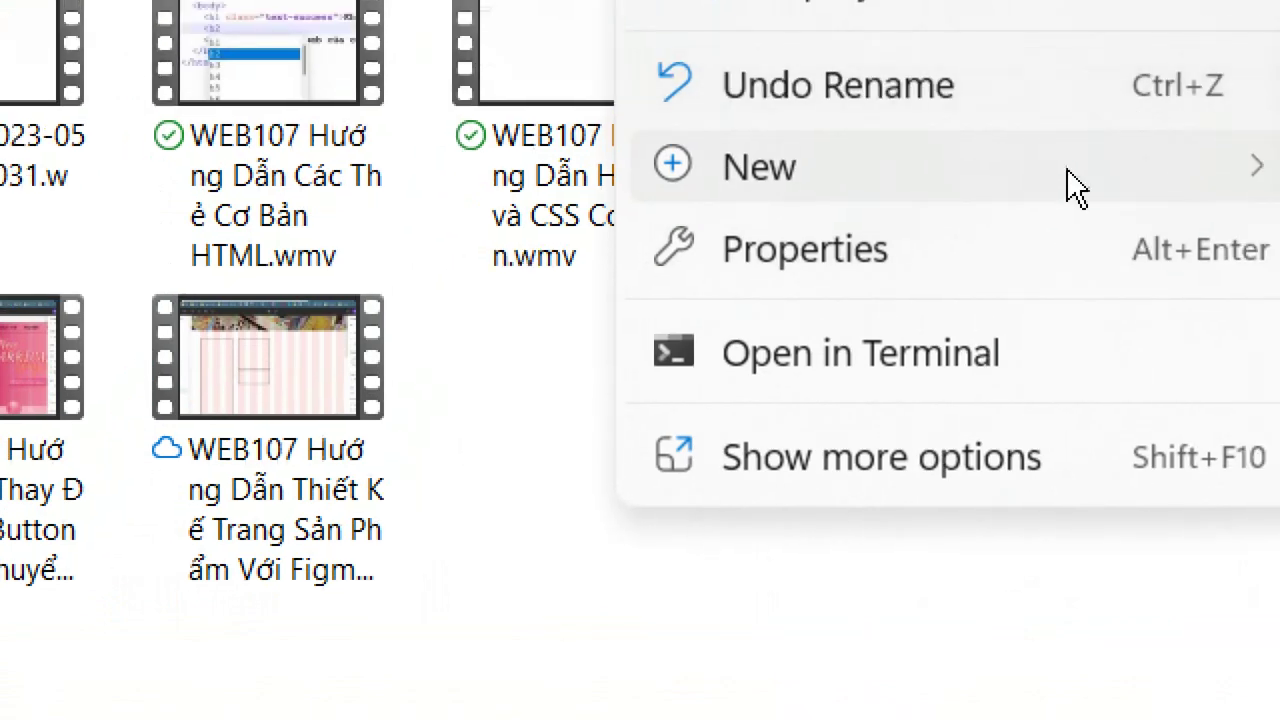
{"action": "mouse_move", "coordinate": [1134, 189]}
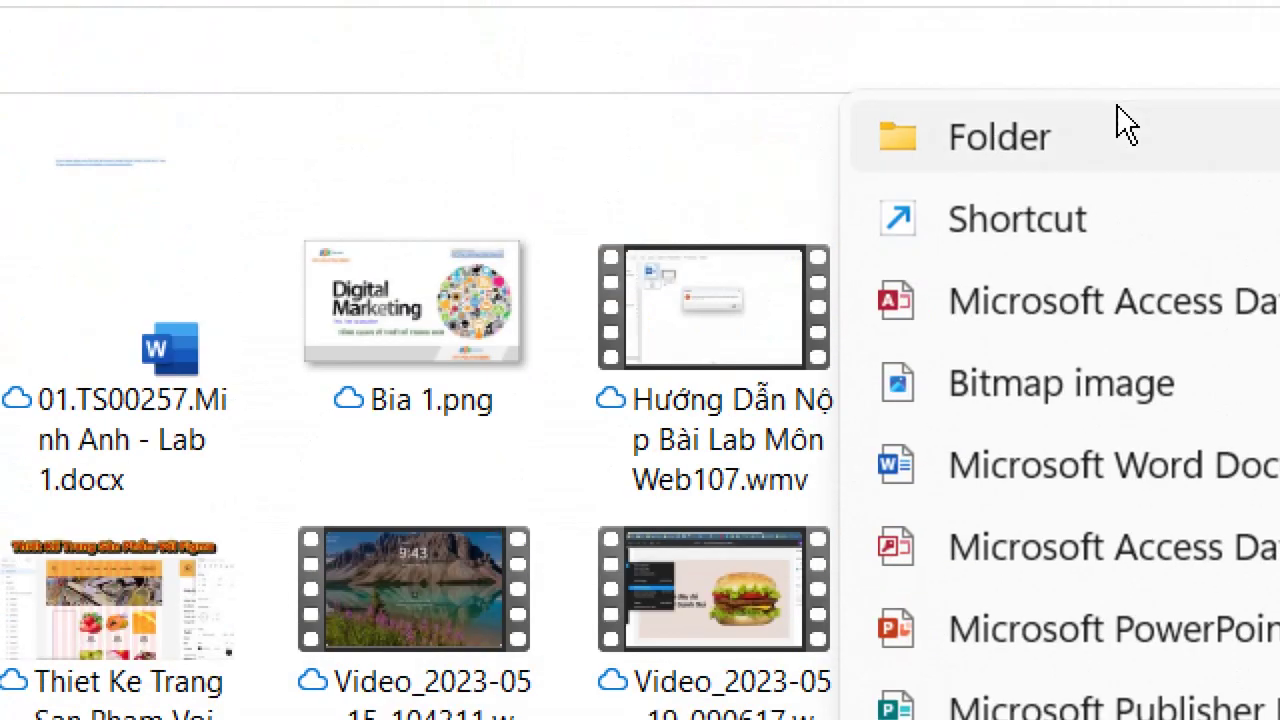
{"action": "left_click", "coordinate": [1105, 165]}
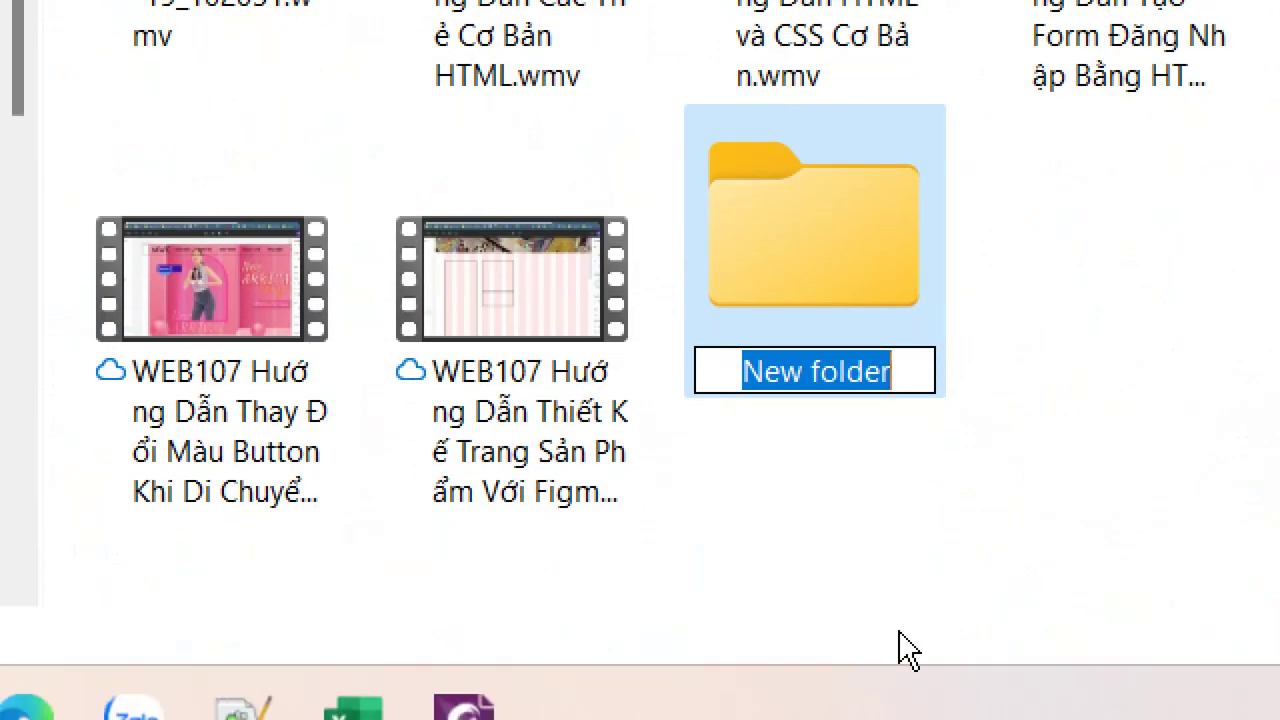
{"action": "type", "text": "We"}
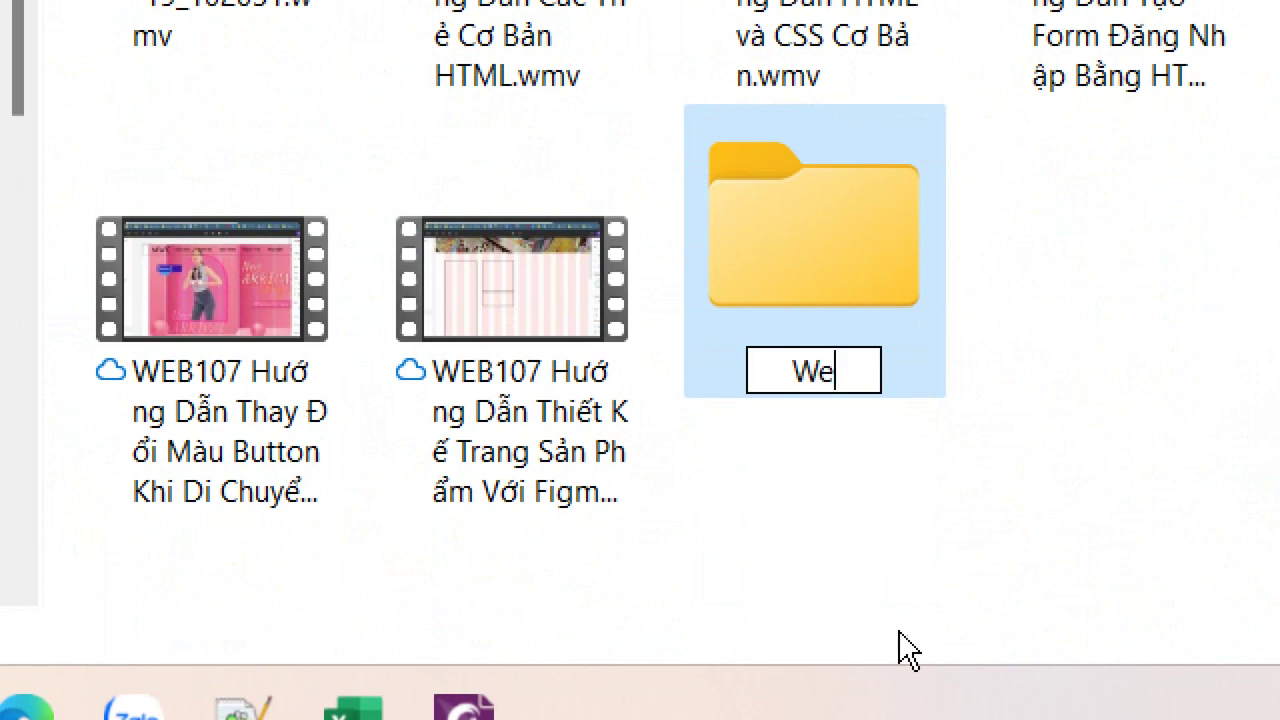
{"action": "type", "text": "bsite"}
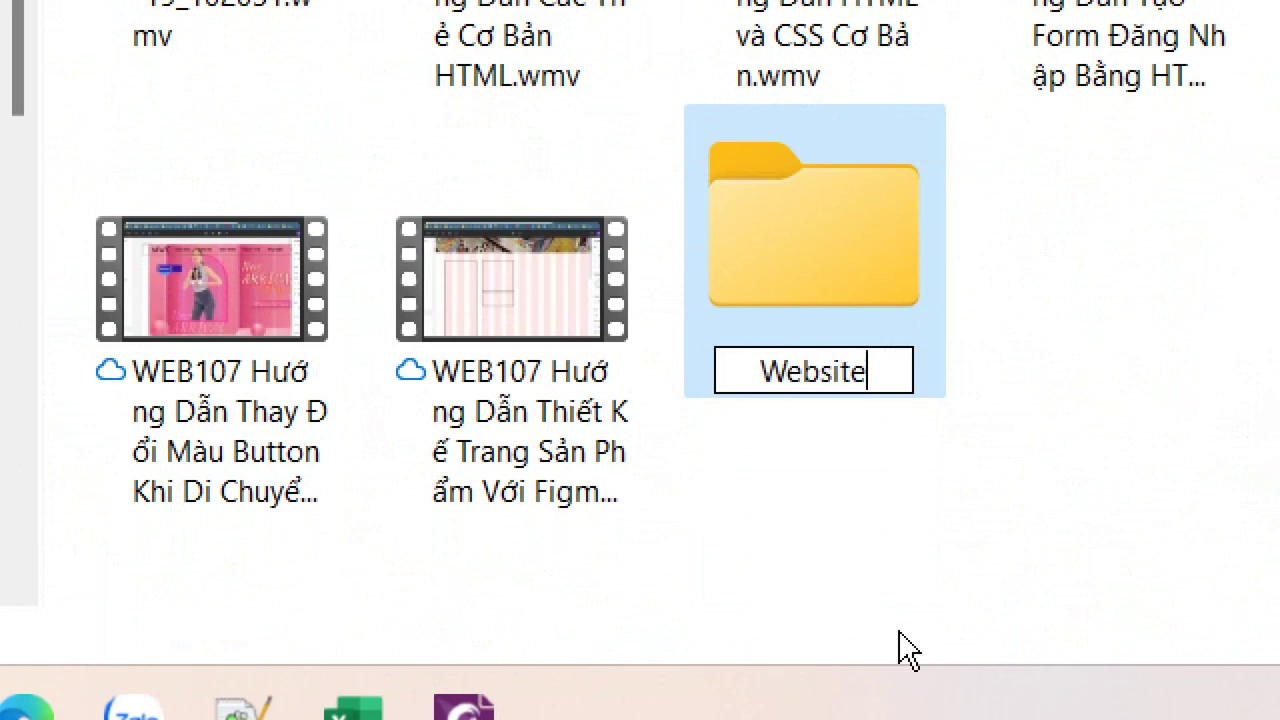
{"action": "type", "text": "Ban"}
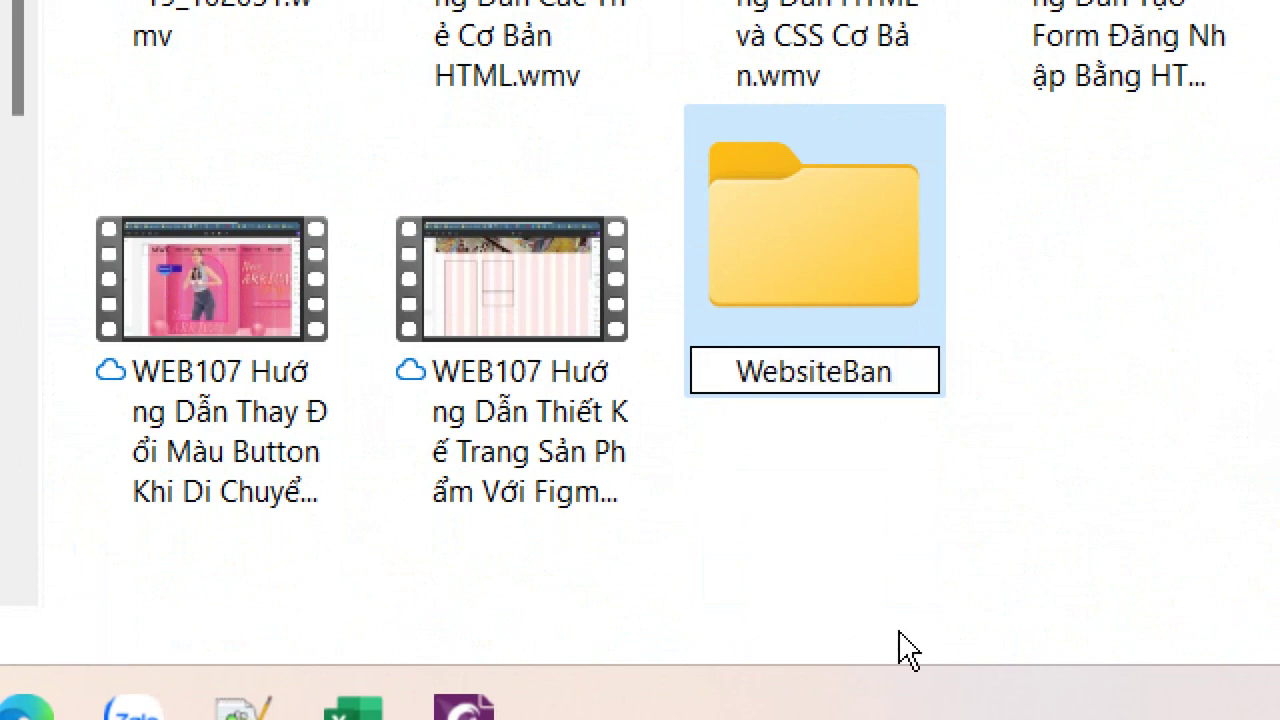
{"action": "type", "text": "Hang"}
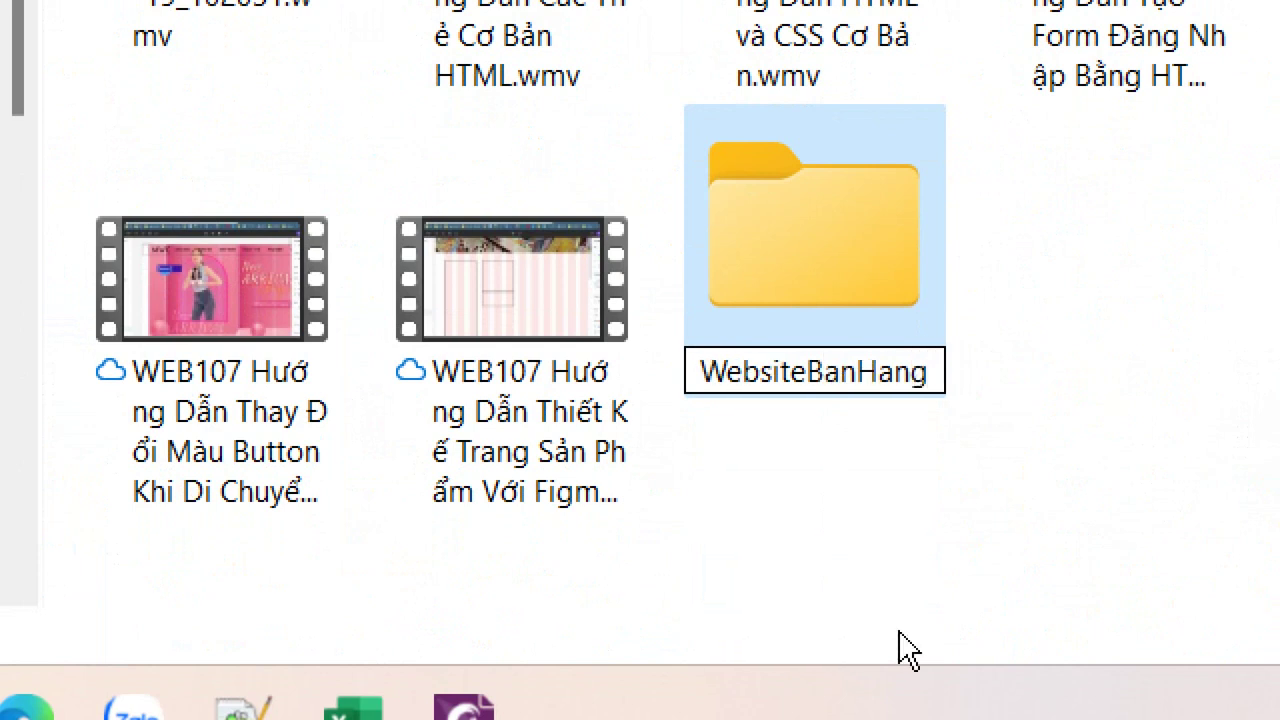
{"action": "type", "text": "Cty"}
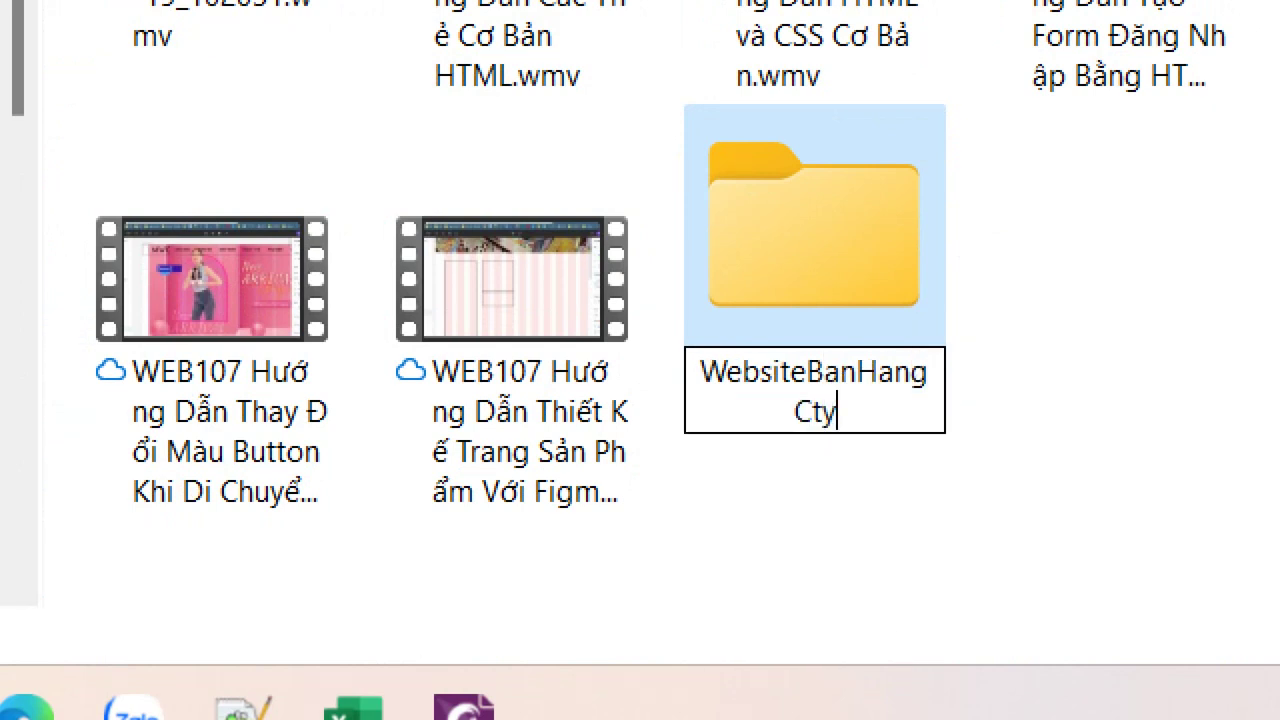
{"action": "type", "text": "A"}
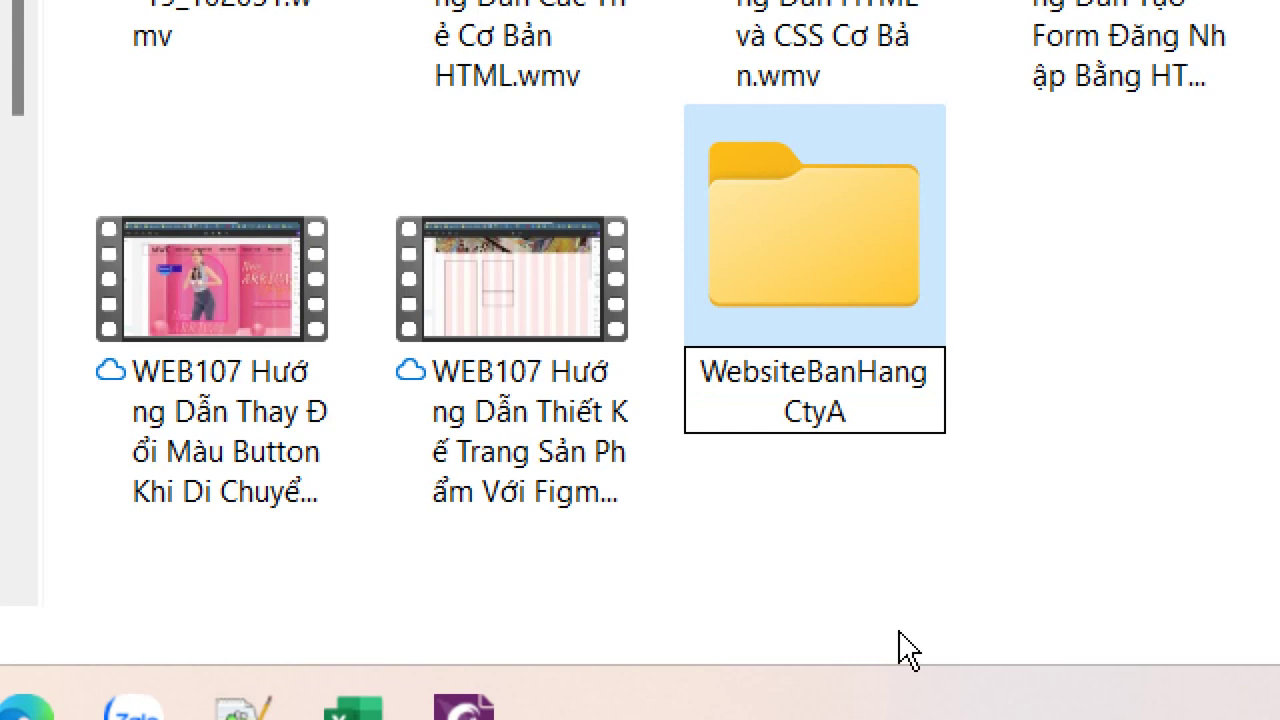
{"action": "key", "text": "Return"}
{"action": "double_click", "coordinate": [779, 250]}
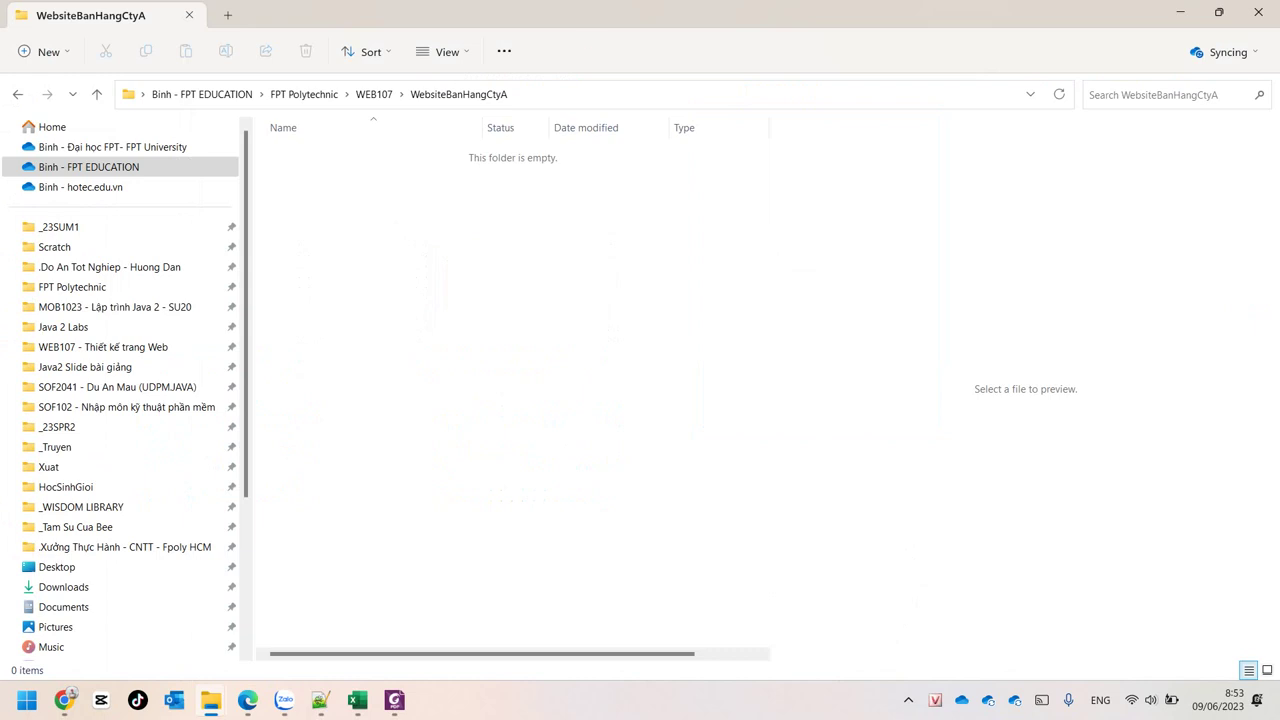
{"action": "right_click", "coordinate": [416, 240]}
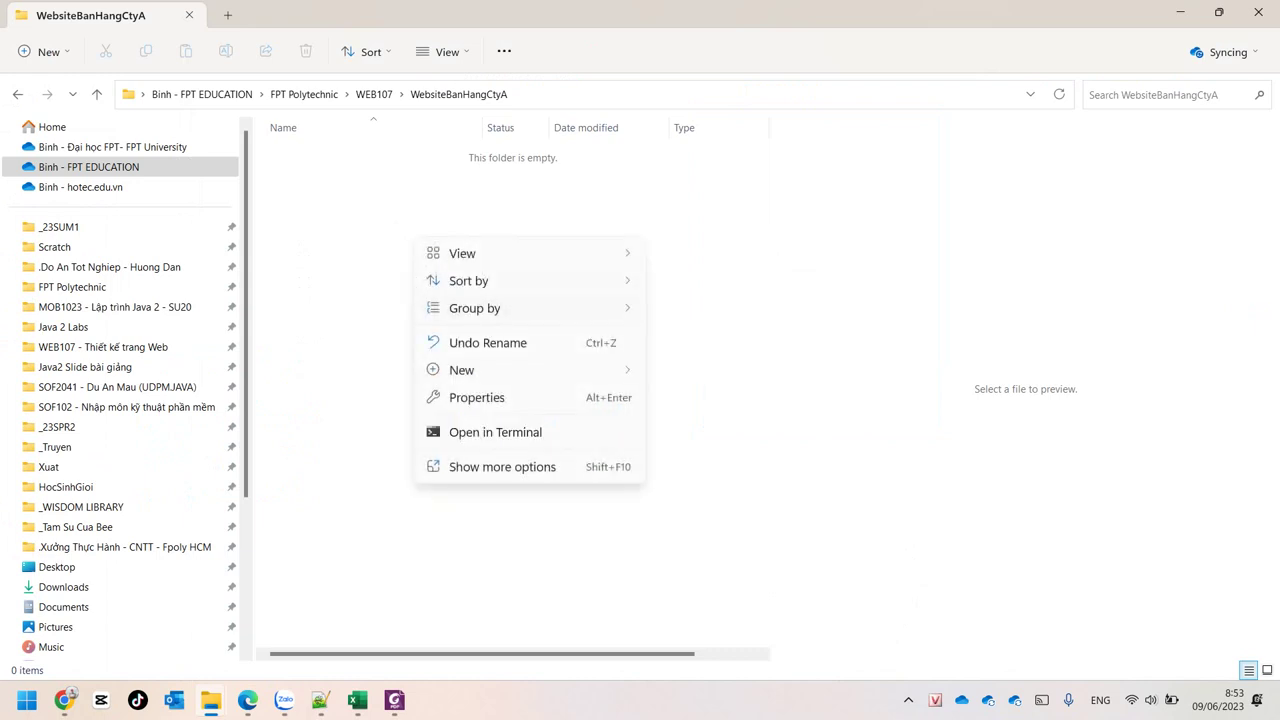
{"action": "mouse_move", "coordinate": [461, 370]}
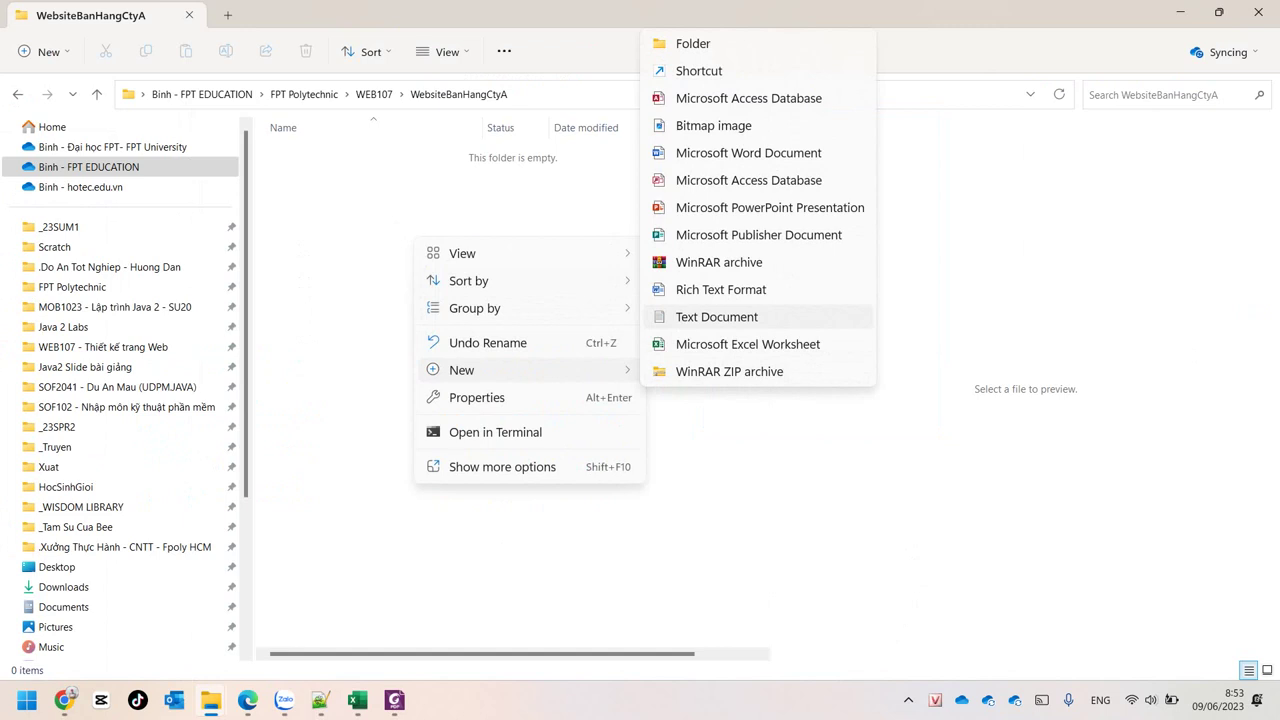
{"action": "key", "text": "Escape"}
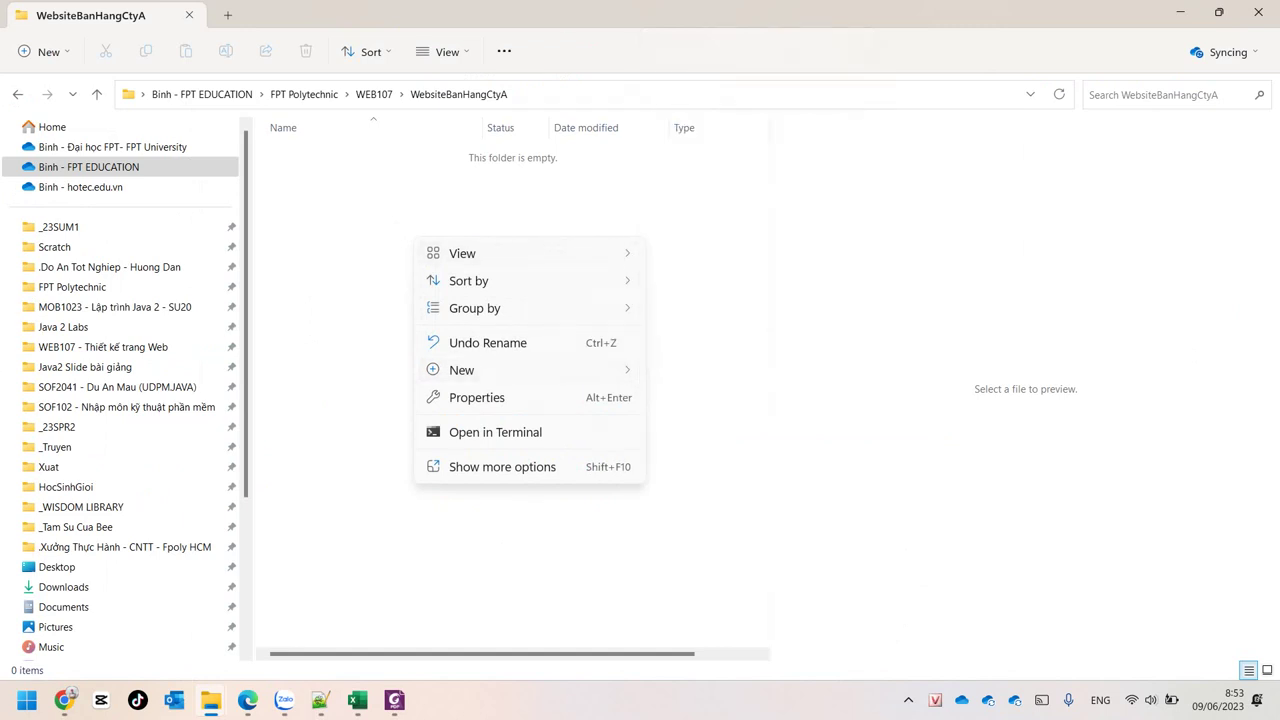
{"action": "key", "text": "Escape"}
{"action": "left_click", "coordinate": [441, 51]}
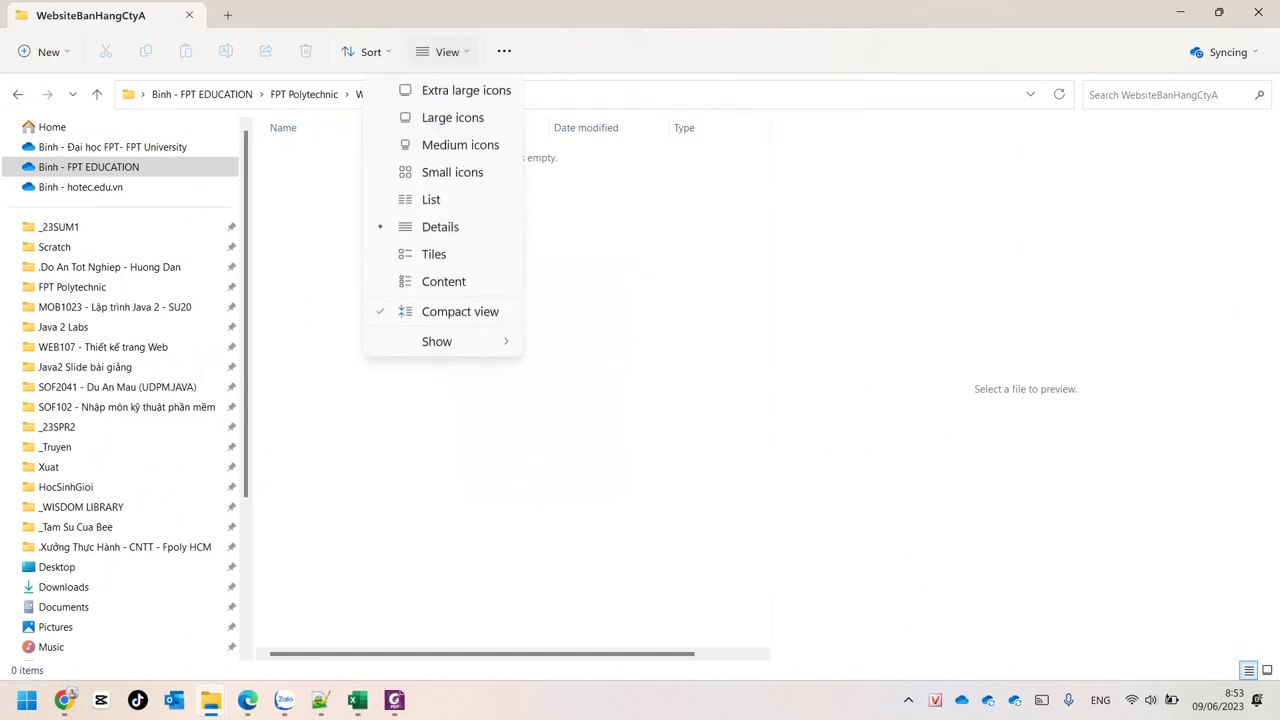
{"action": "key", "text": "Escape"}
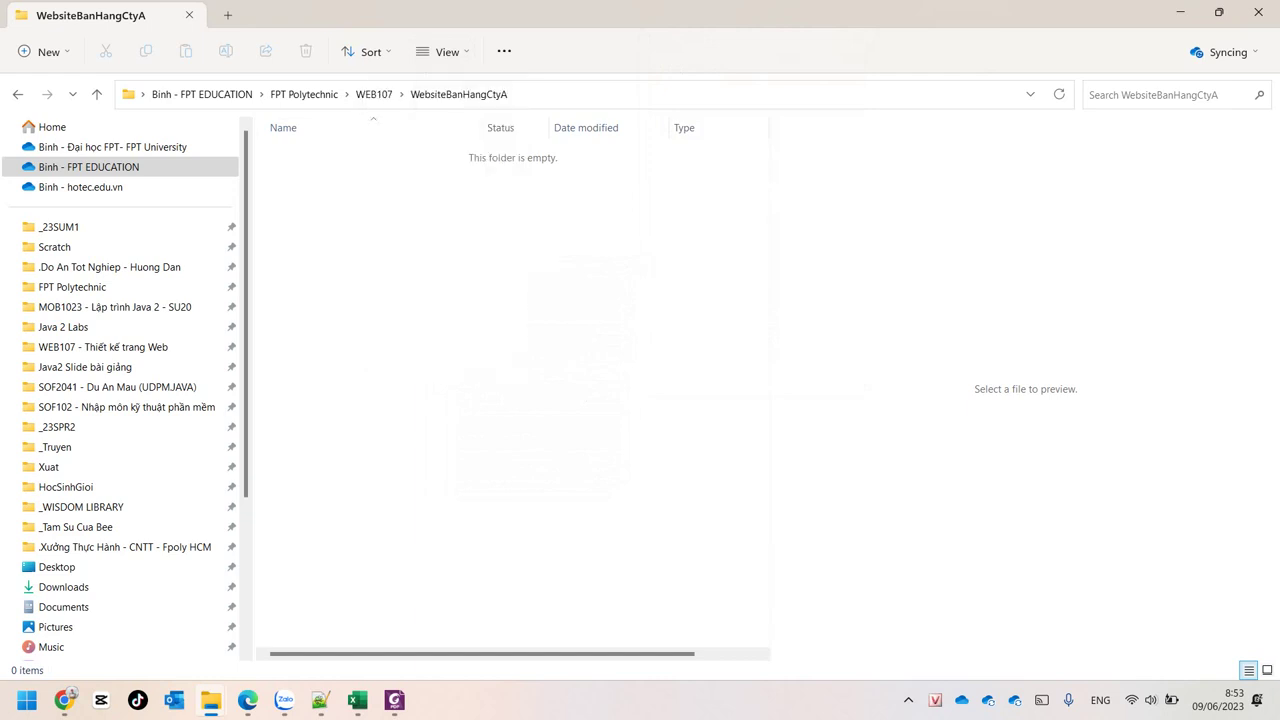
{"action": "left_click", "coordinate": [441, 51]}
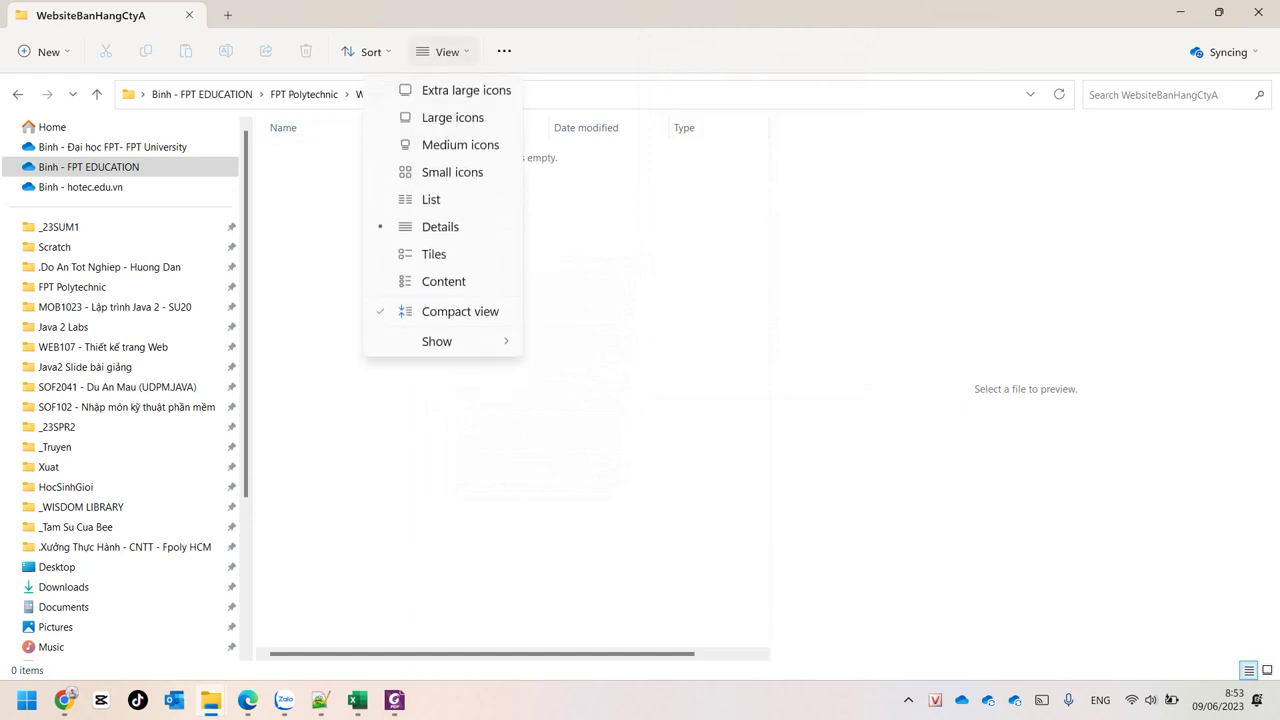
{"action": "mouse_move", "coordinate": [440, 341]}
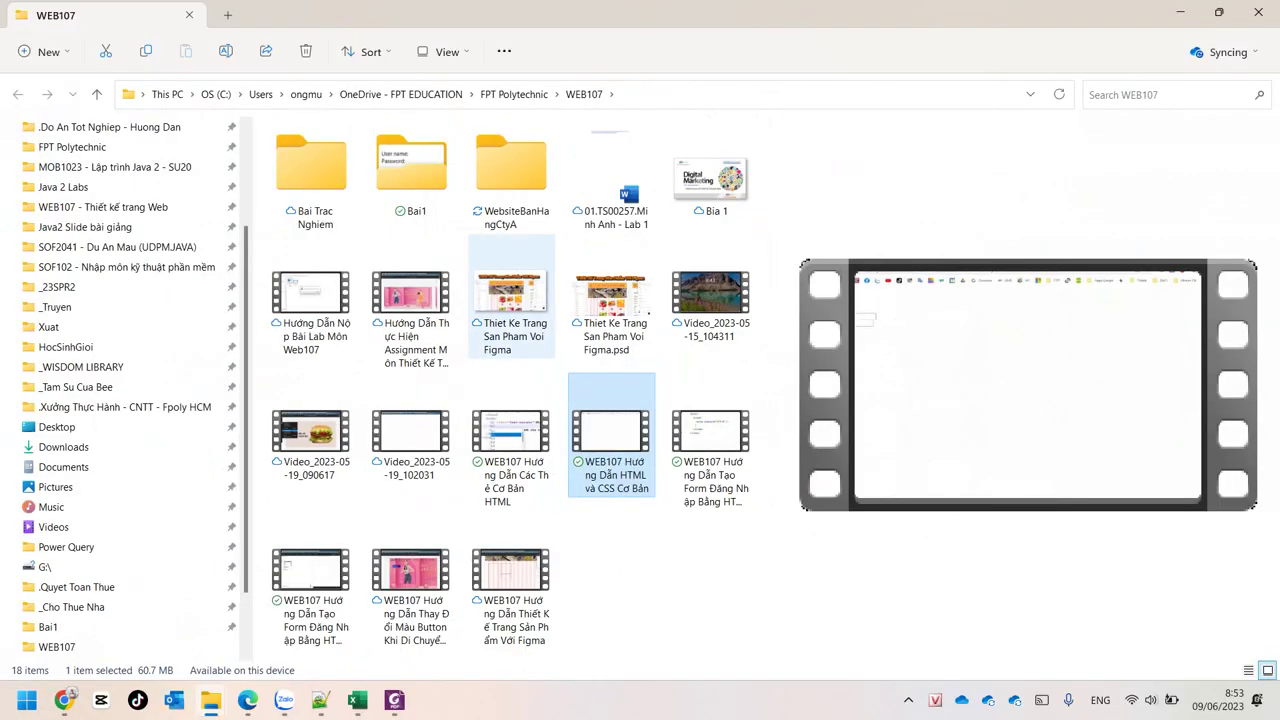
Open the WebsiteBanHangCtyA folder and create a new text document in it, keeping the default name.
{"action": "double_click", "coordinate": [511, 175]}
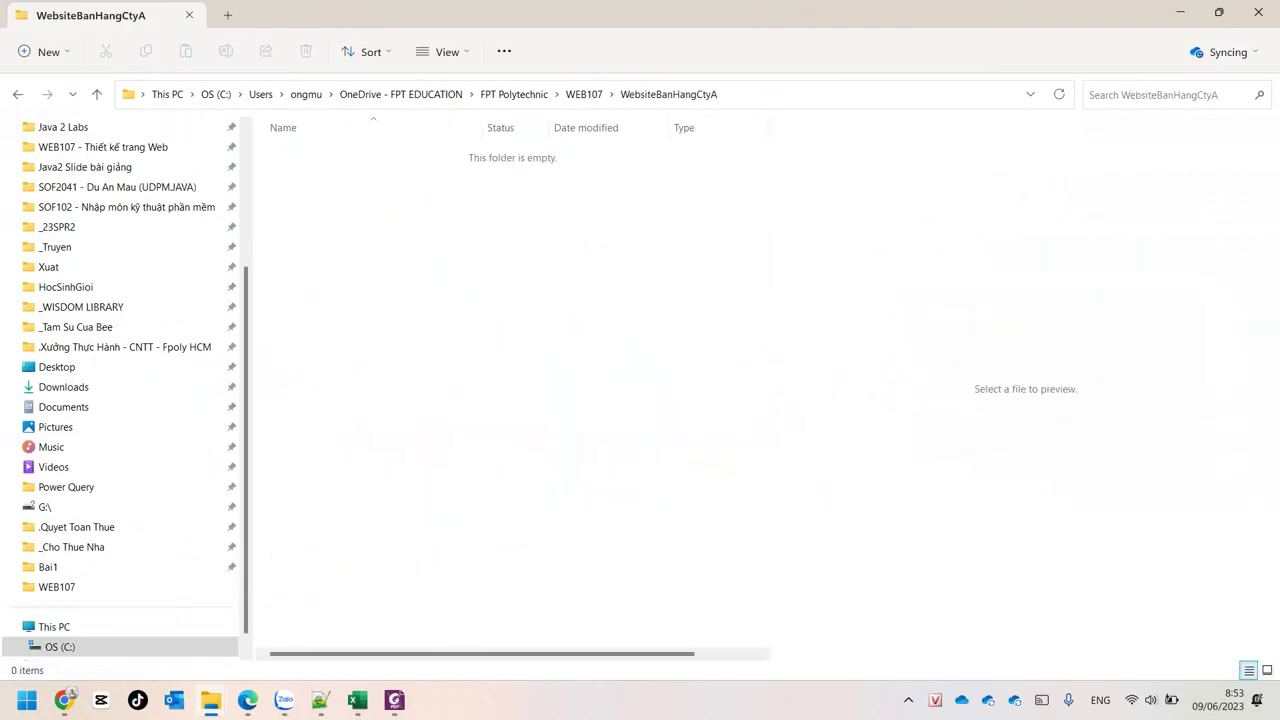
{"action": "right_click", "coordinate": [464, 277]}
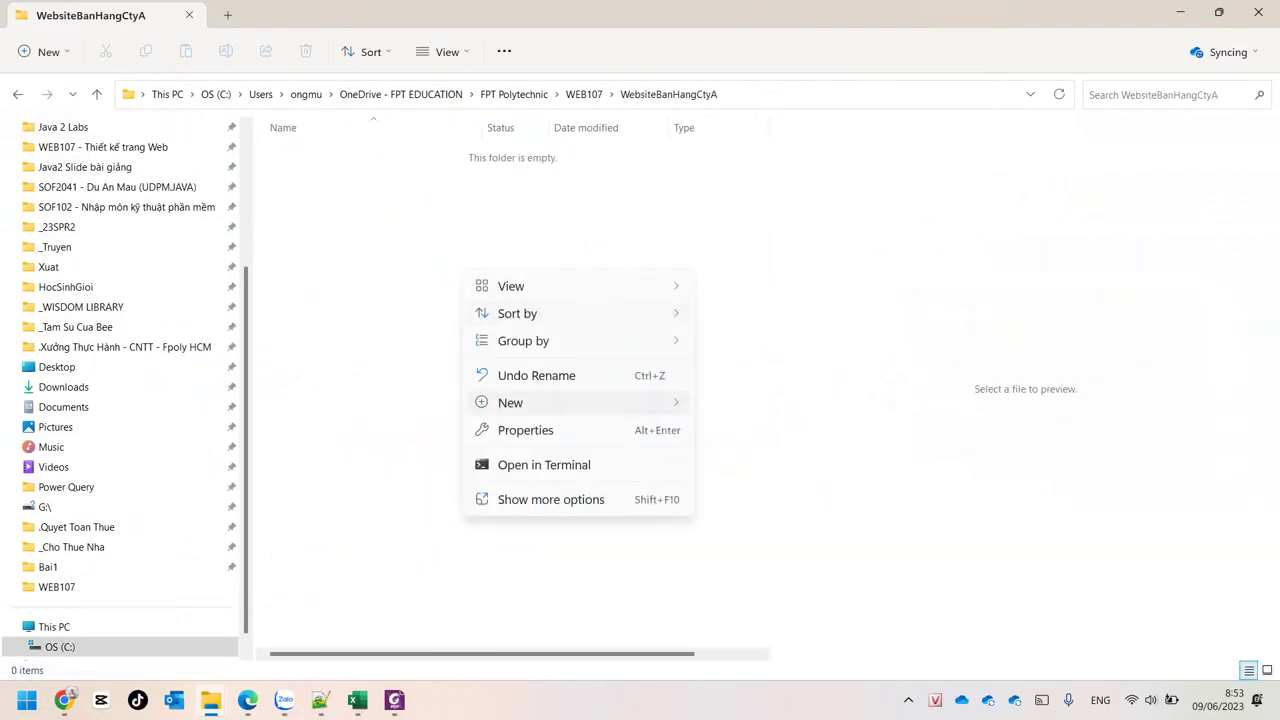
{"action": "mouse_move", "coordinate": [540, 402]}
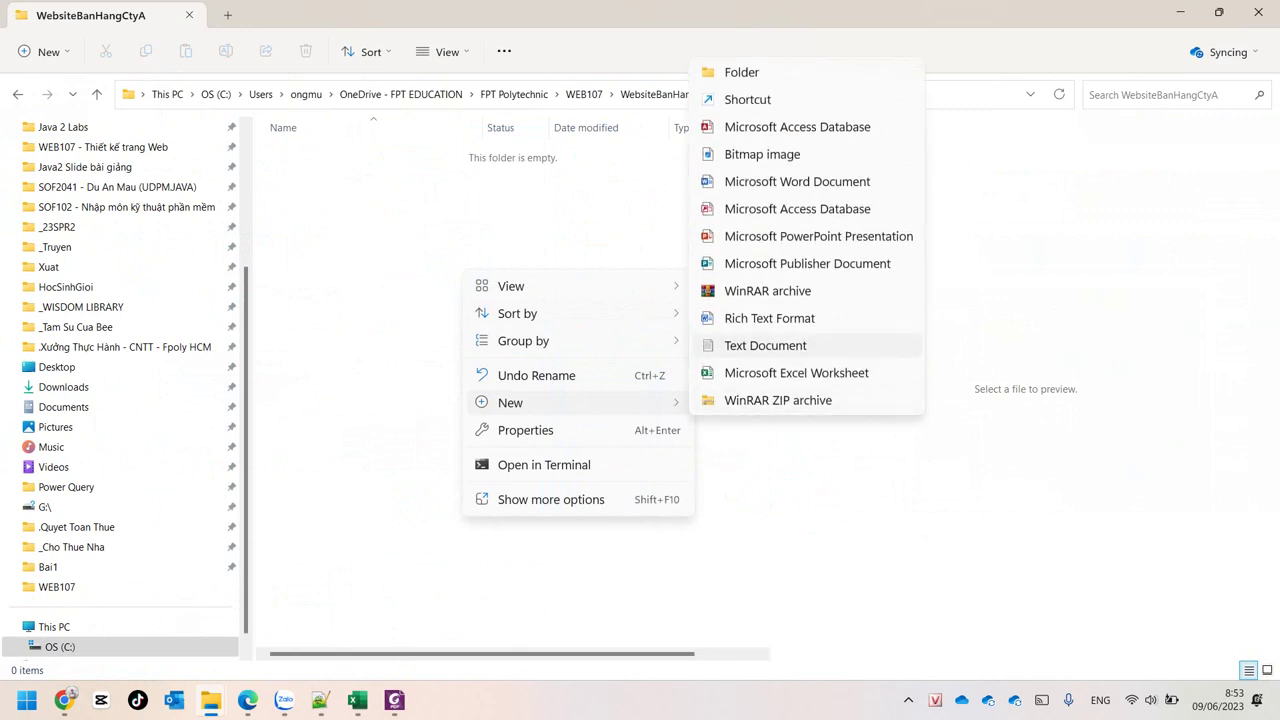
{"action": "left_click", "coordinate": [765, 345]}
{"action": "key", "text": "Return"}
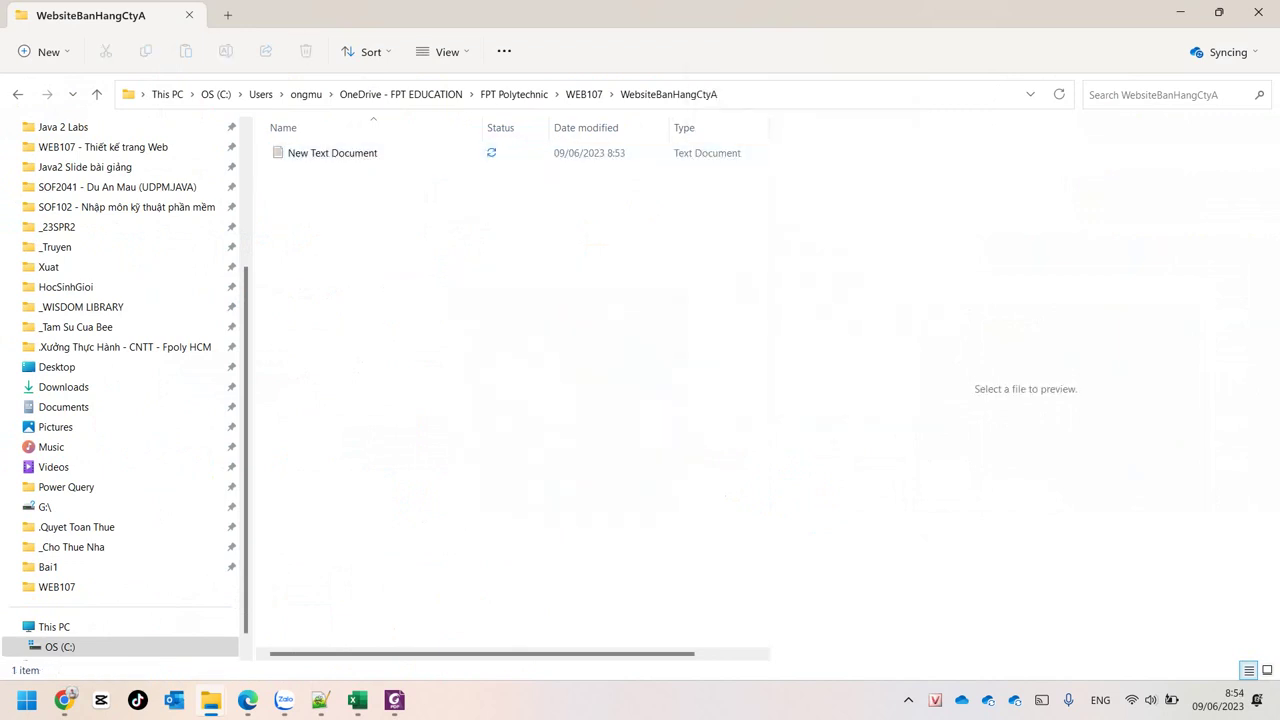
{"action": "left_click", "coordinate": [320, 153]}
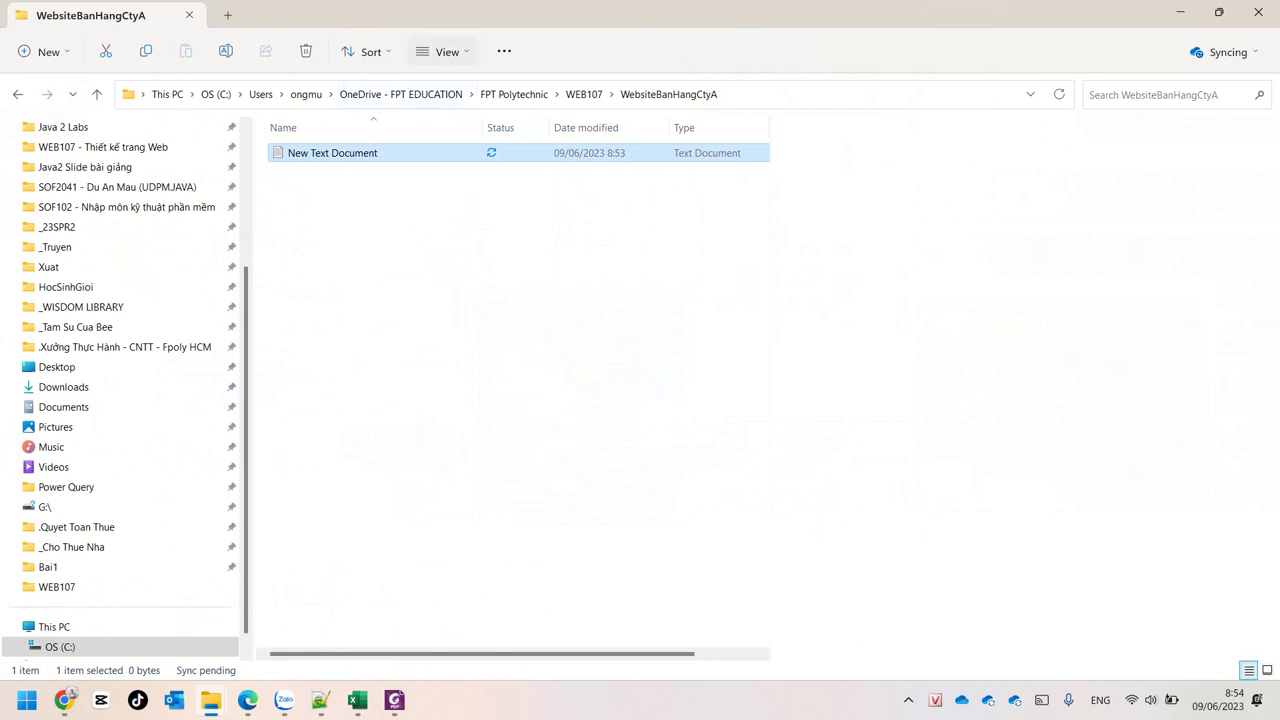
{"action": "left_click", "coordinate": [441, 51]}
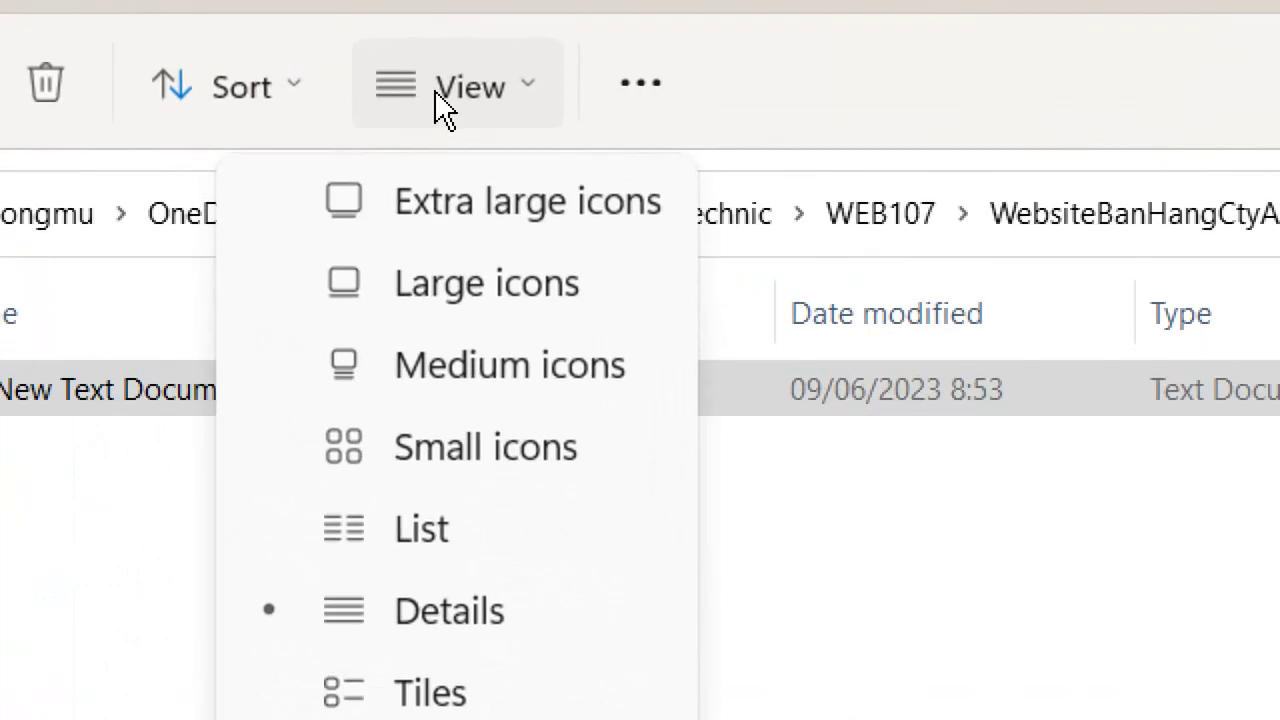
{"action": "left_click", "coordinate": [930, 560]}
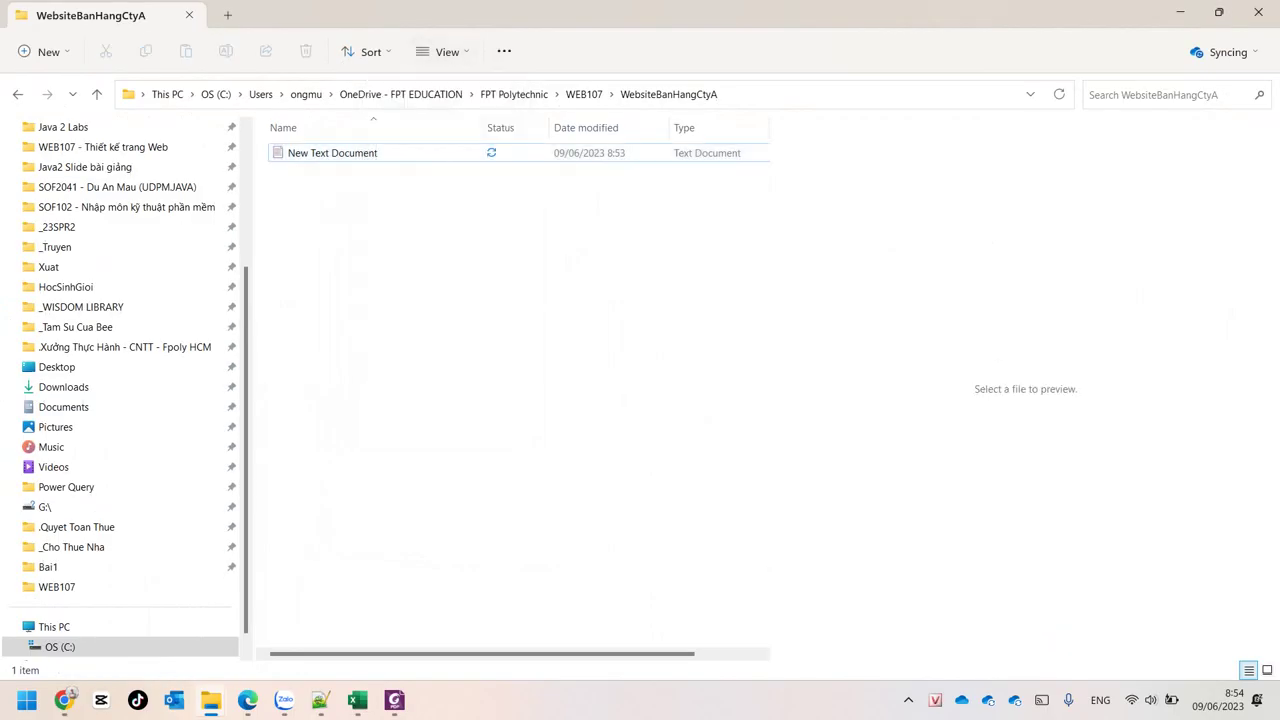
{"action": "left_click", "coordinate": [1219, 12]}
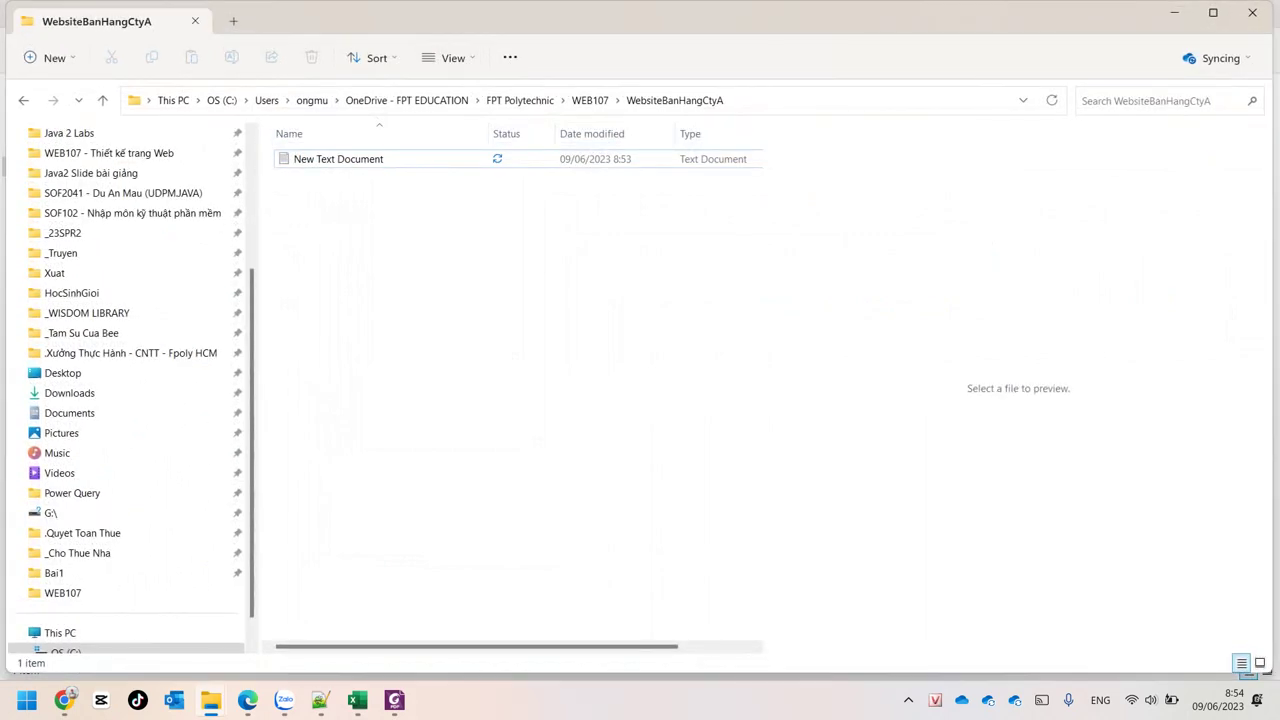
{"action": "left_click_drag", "start_coordinate": [640, 16], "coordinate": [768, 102]}
{"action": "left_click_drag", "start_coordinate": [233, 108], "coordinate": [235, 2]}
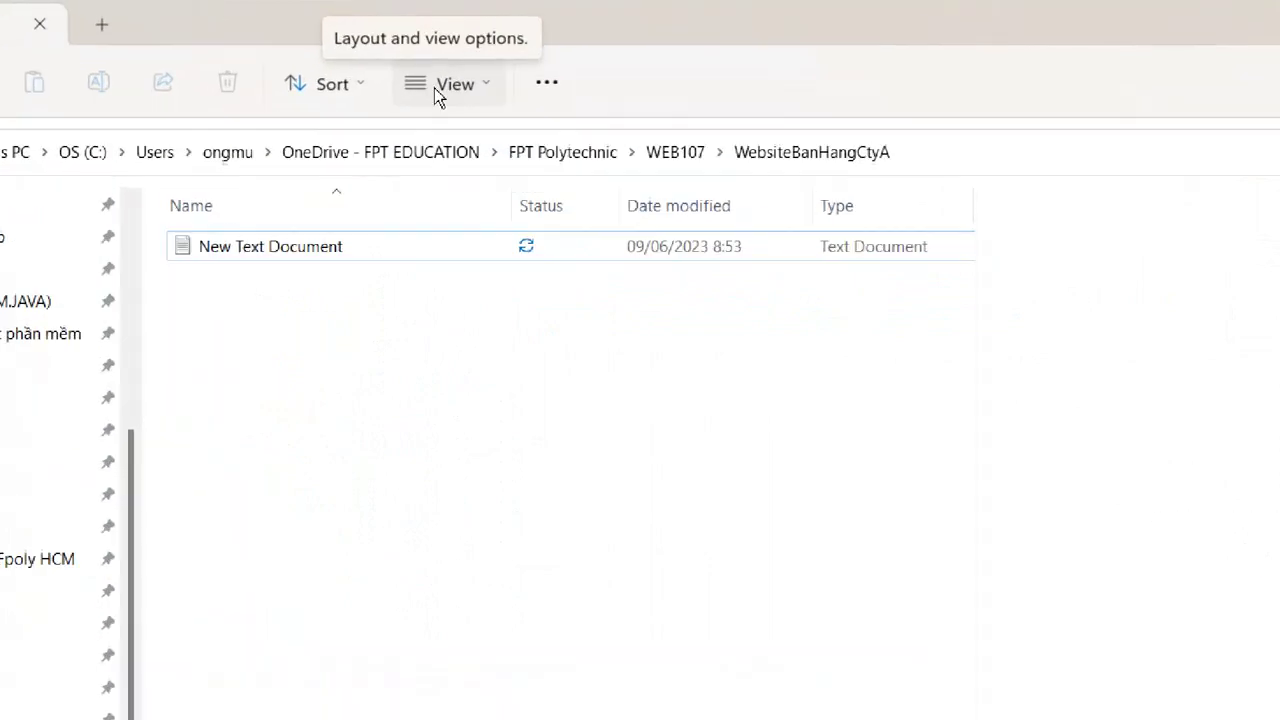
Turn on the display of file name extensions for the files in the folder.
{"action": "left_click", "coordinate": [445, 91]}
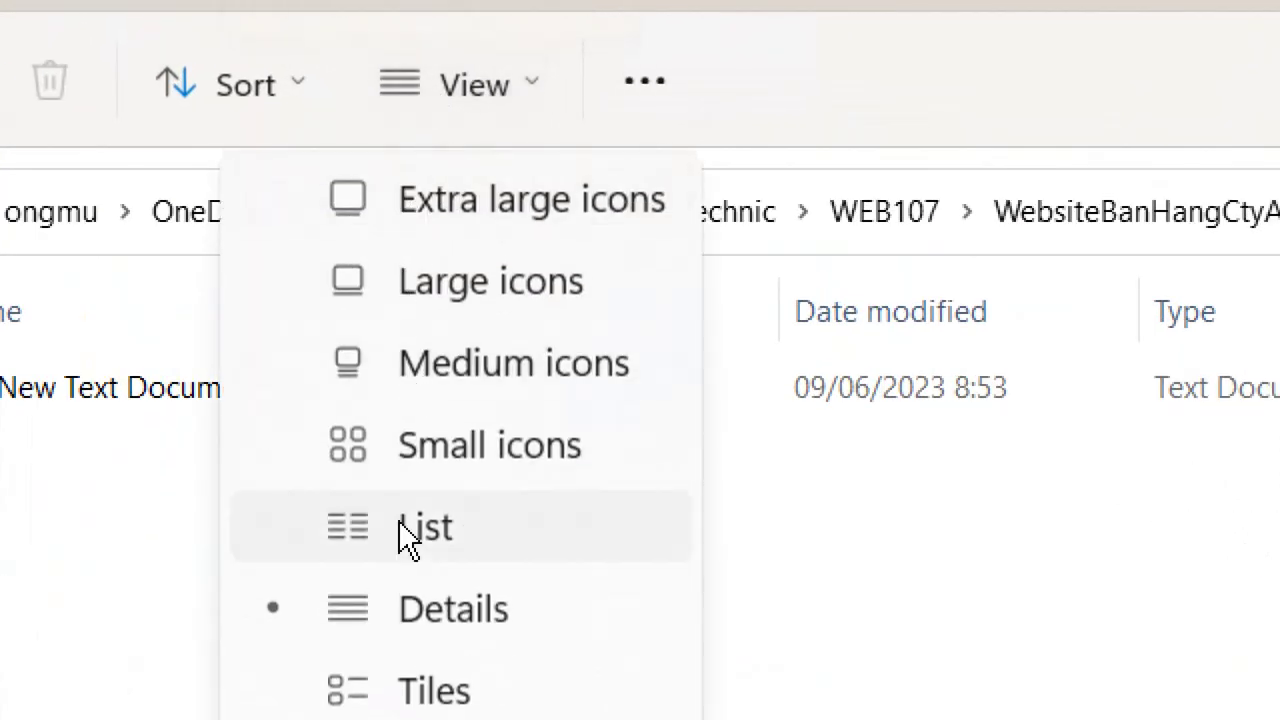
{"action": "mouse_move", "coordinate": [414, 557]}
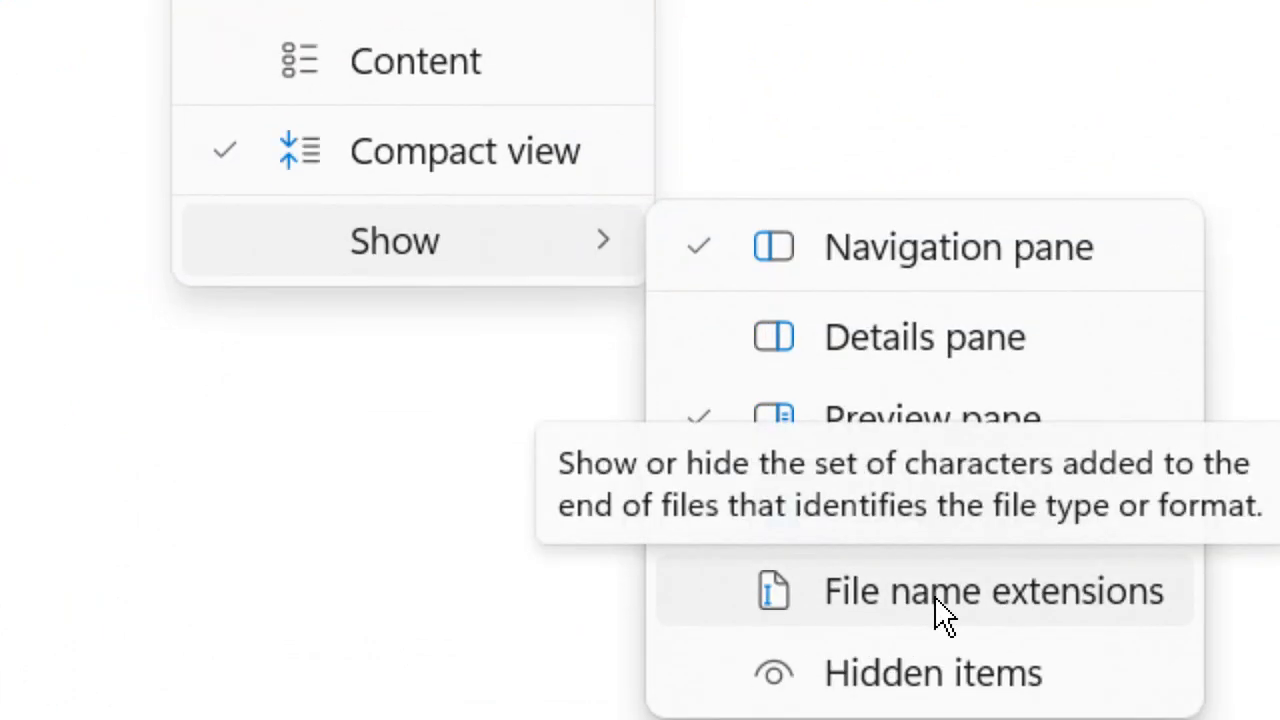
{"action": "left_click", "coordinate": [718, 604]}
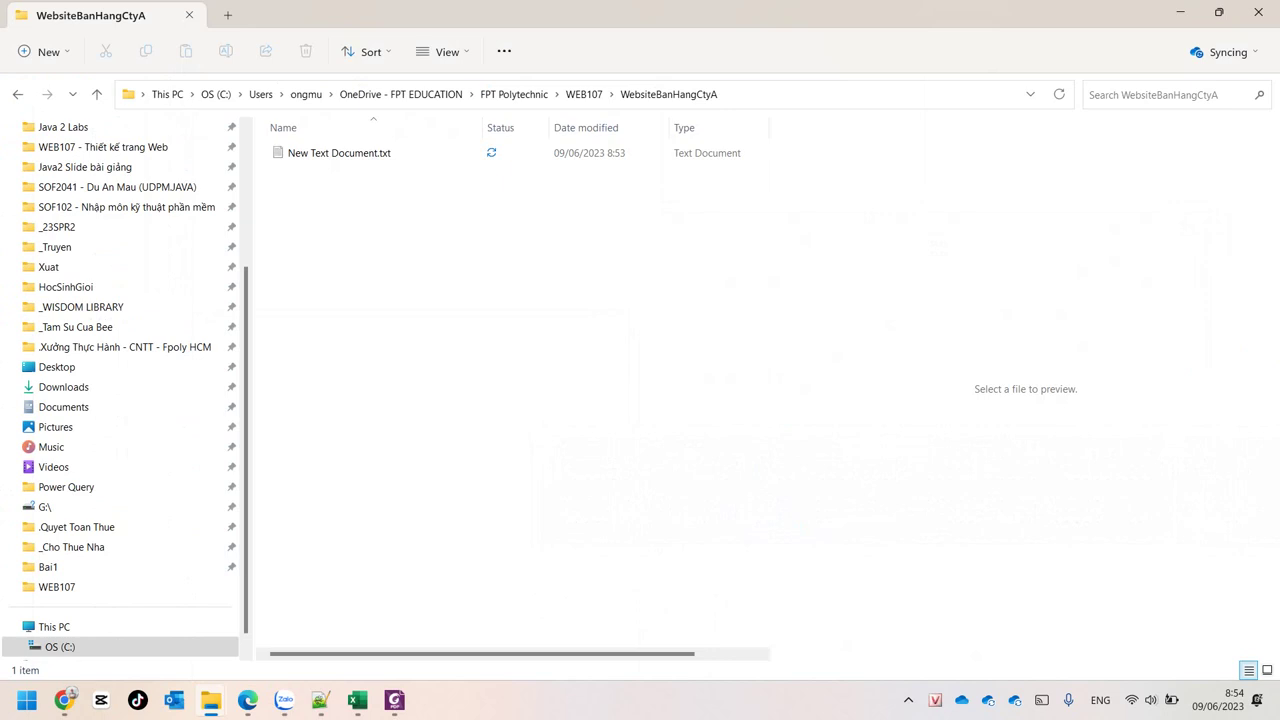
Rename the new text document, including its extension, to index.html and accept the extension change.
{"action": "left_click", "coordinate": [339, 153]}
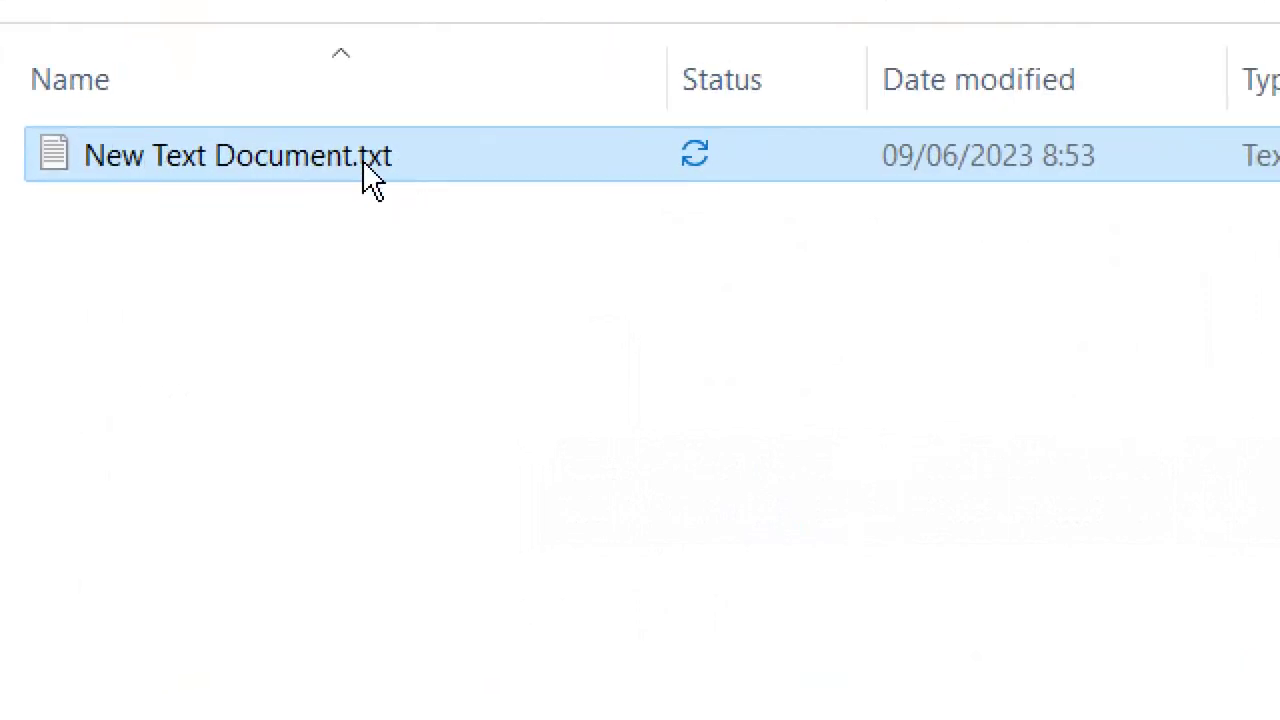
{"action": "left_click", "coordinate": [364, 166]}
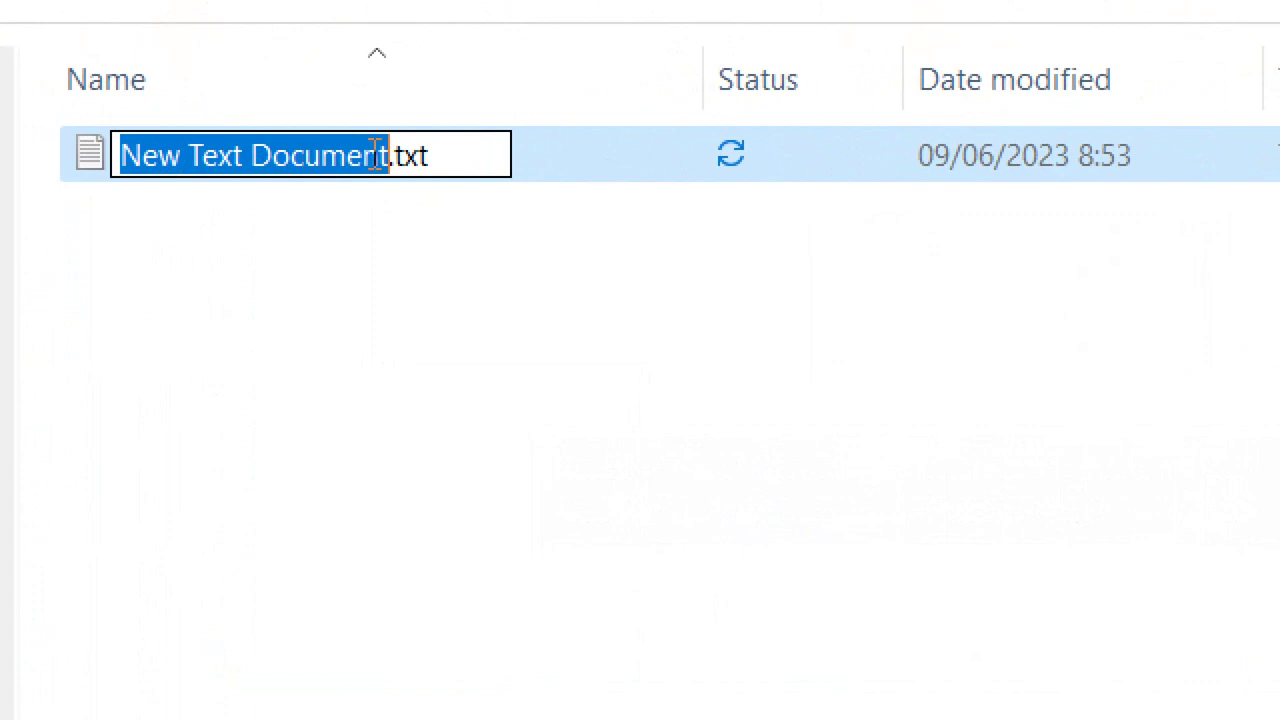
{"action": "left_click", "coordinate": [463, 155]}
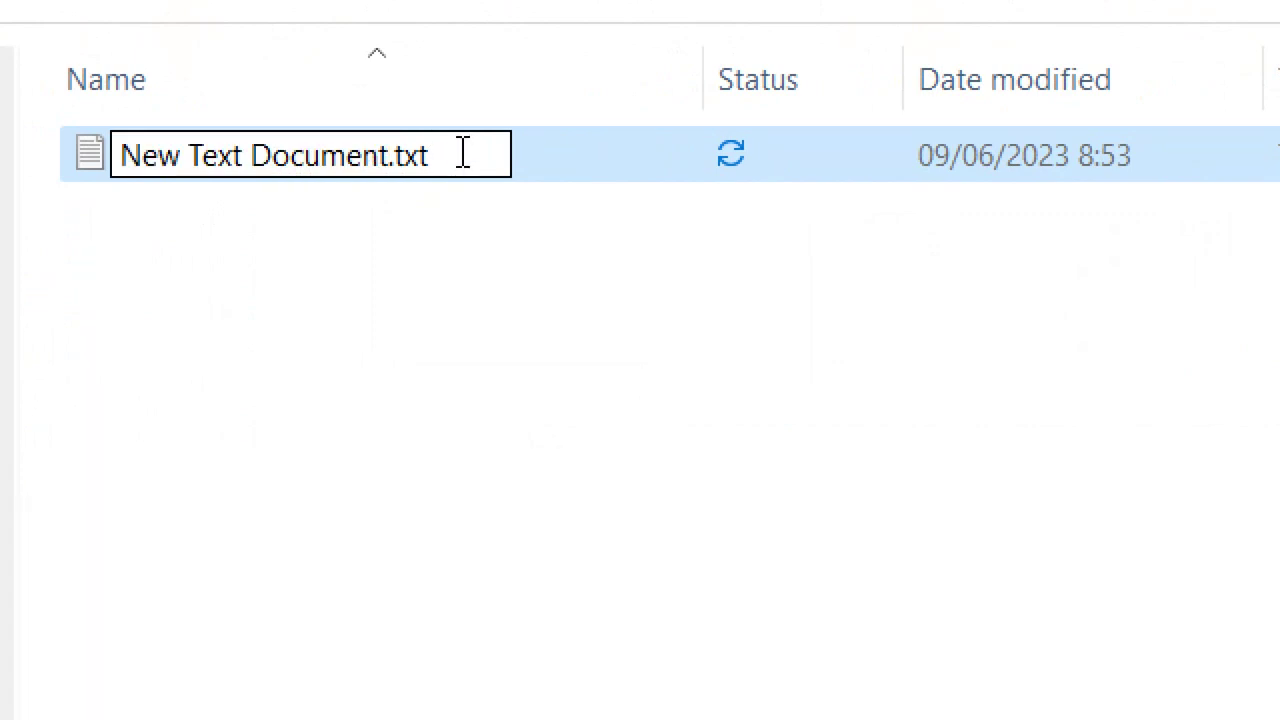
{"action": "left_click_drag", "start_coordinate": [463, 155], "coordinate": [124, 157]}
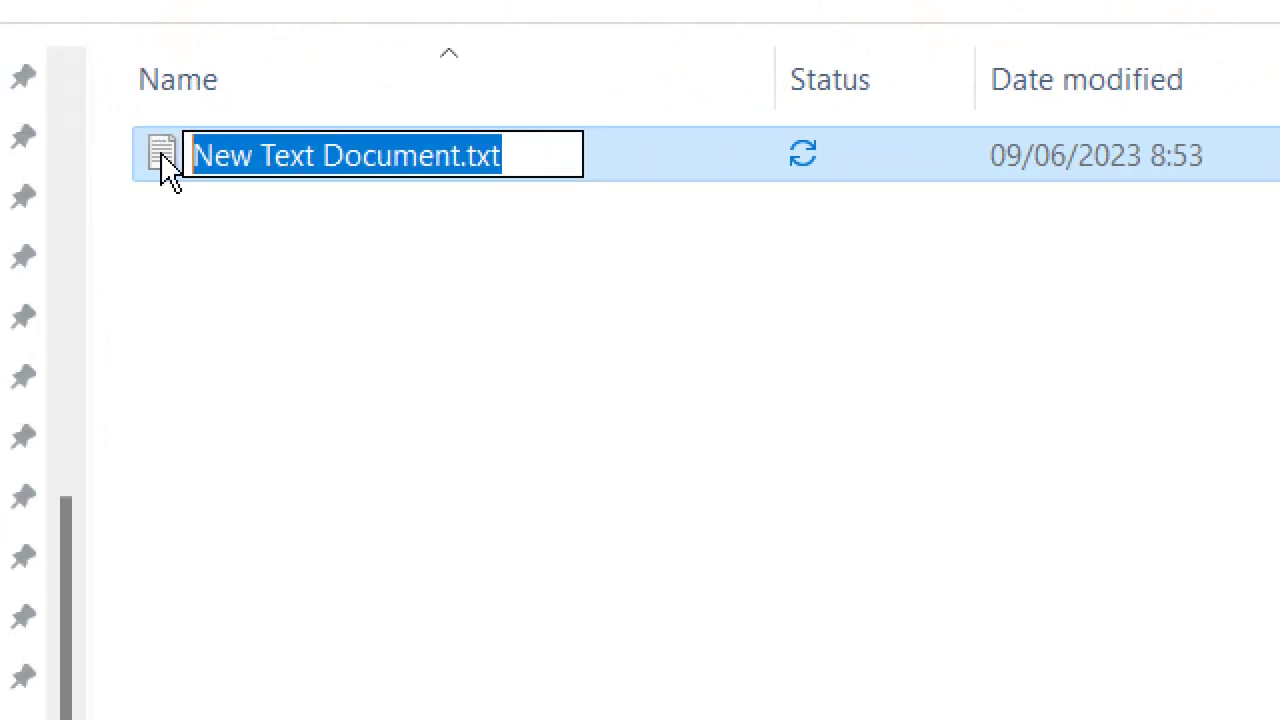
{"action": "type", "text": "ind"}
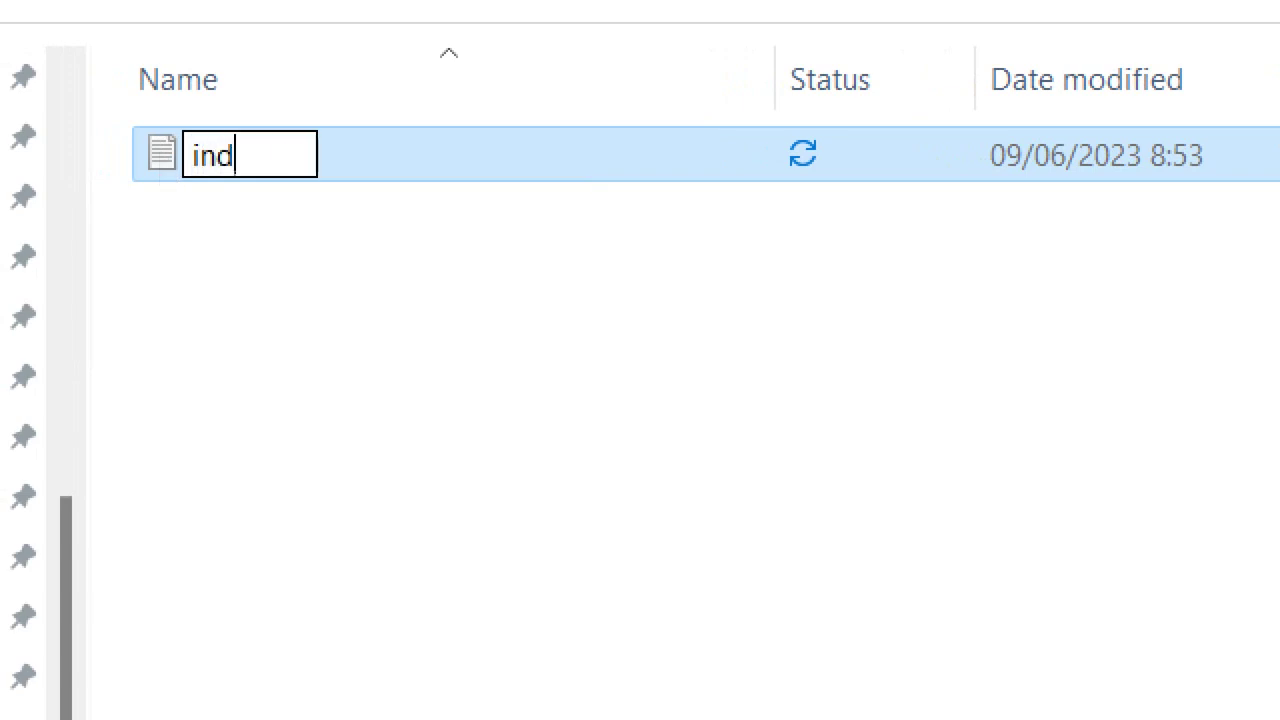
{"action": "type", "text": "ex."}
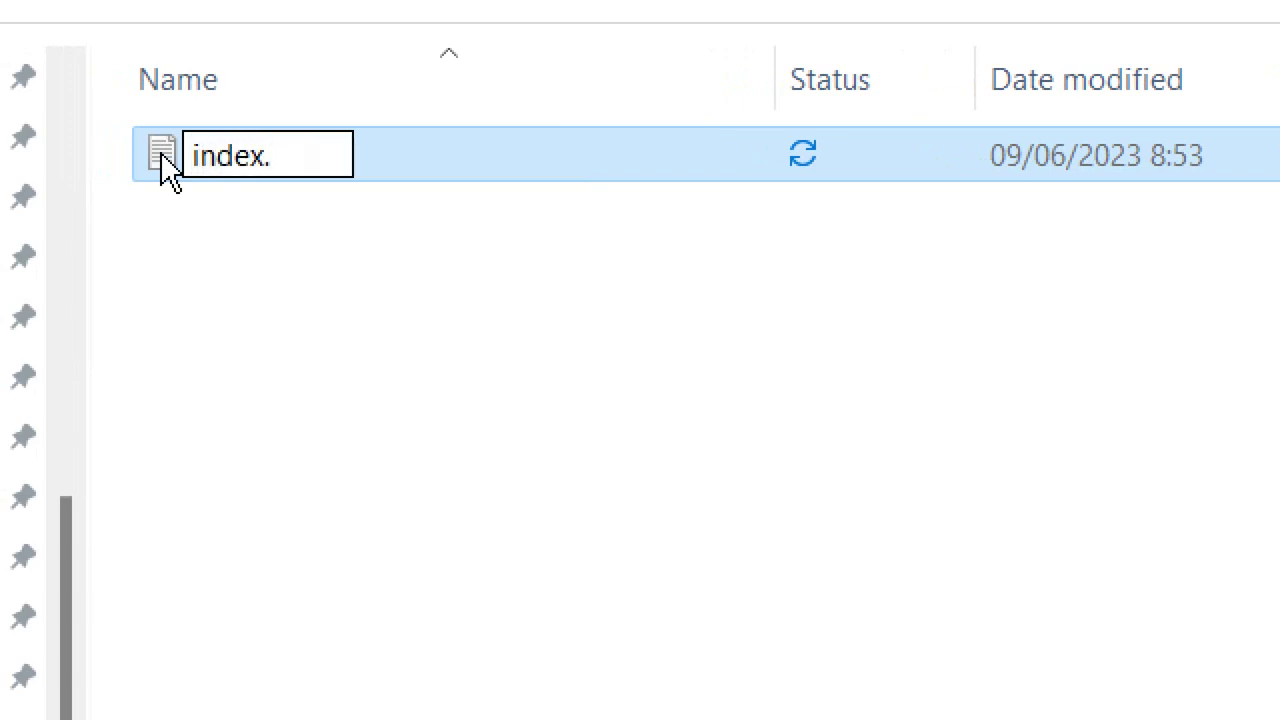
{"action": "type", "text": "html"}
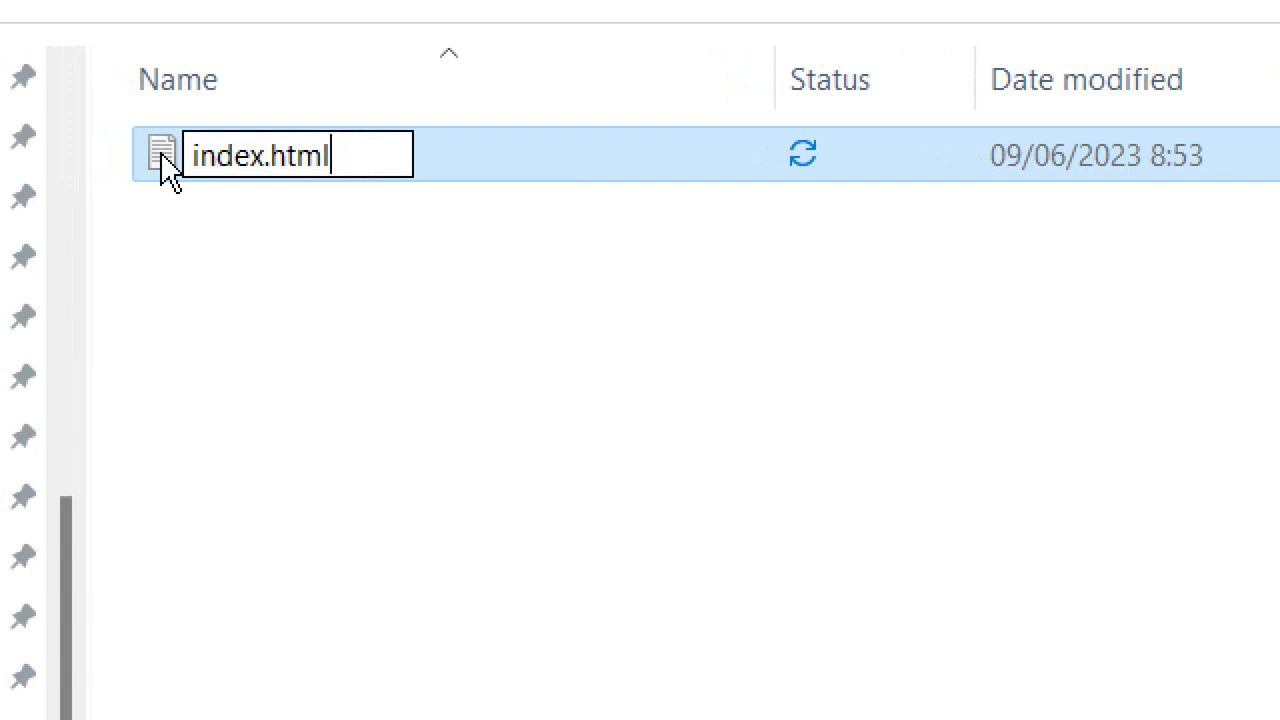
{"action": "key", "text": "Return"}
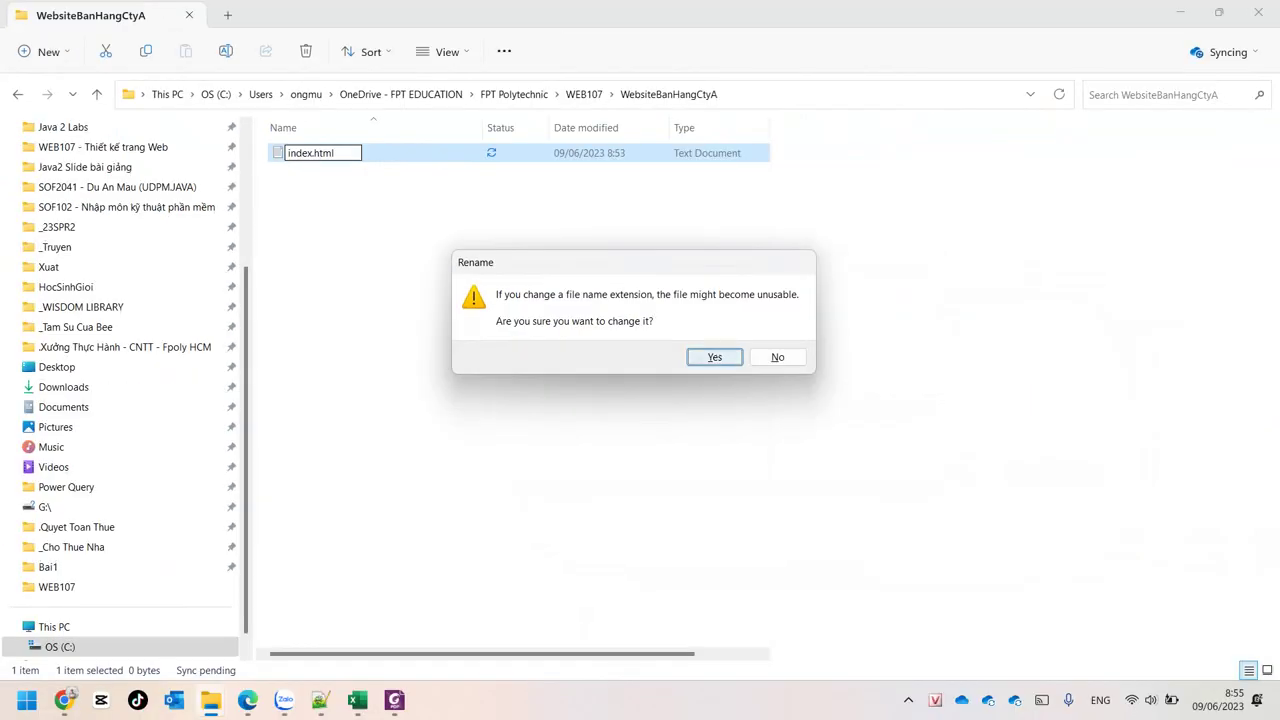
{"action": "key", "text": "Return"}
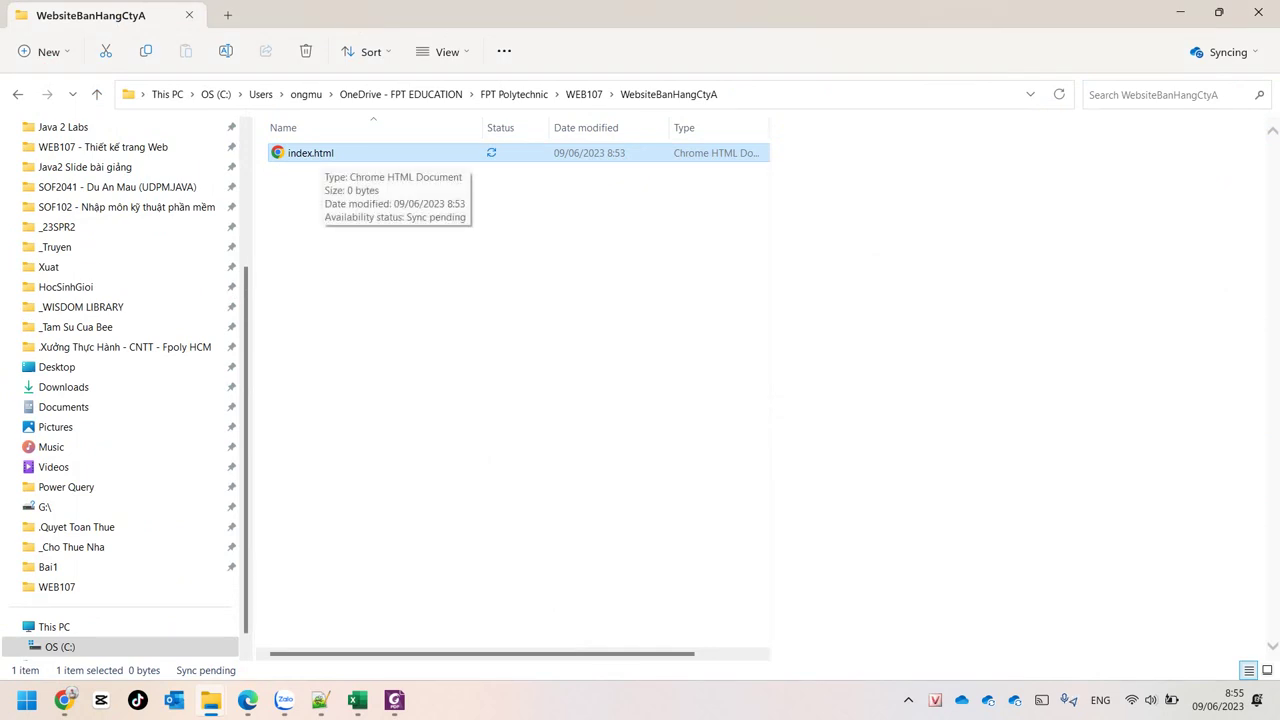
Create a folder named css inside the WebsiteBanHangCtyA folder and open it.
{"action": "right_click", "coordinate": [332, 257]}
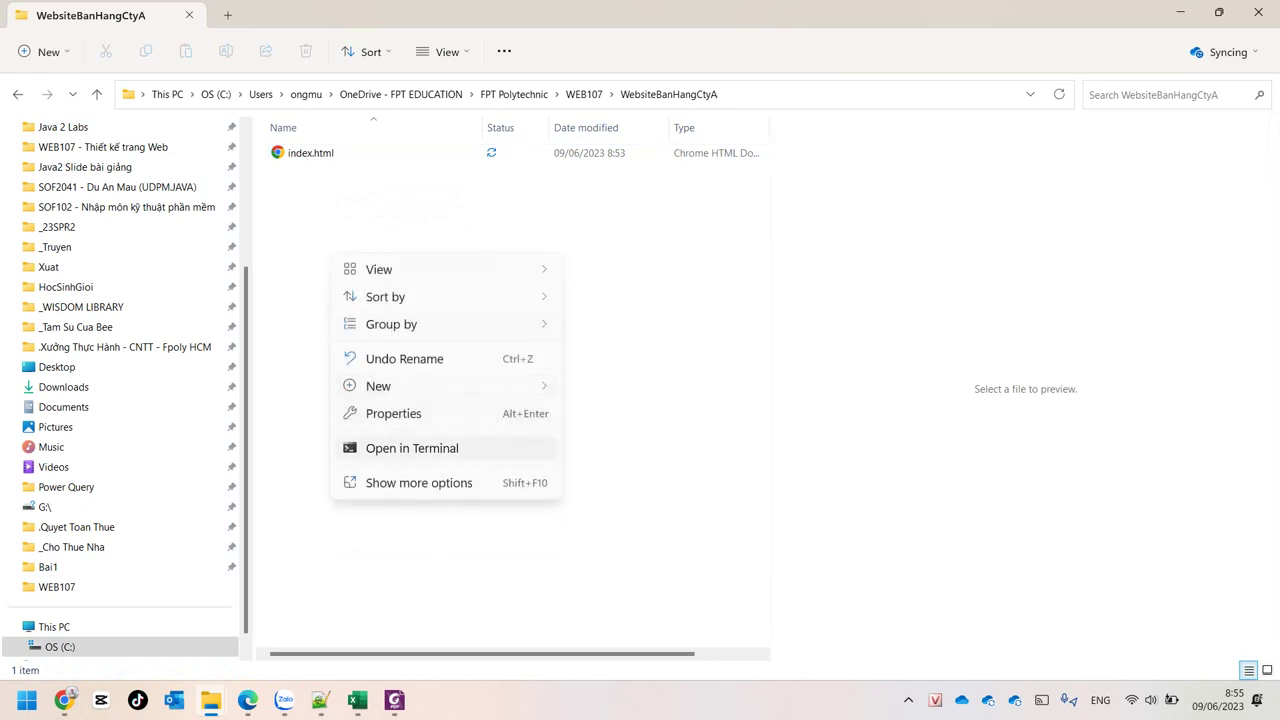
{"action": "mouse_move", "coordinate": [440, 386]}
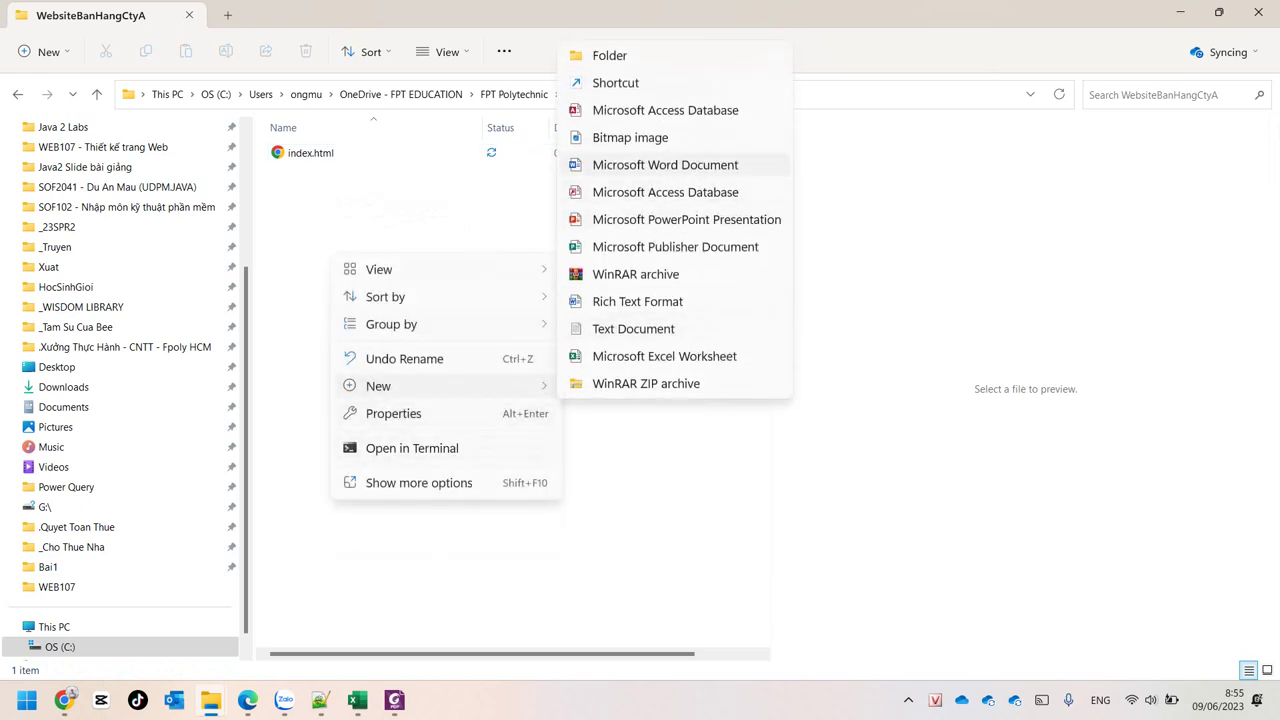
{"action": "left_click", "coordinate": [609, 55]}
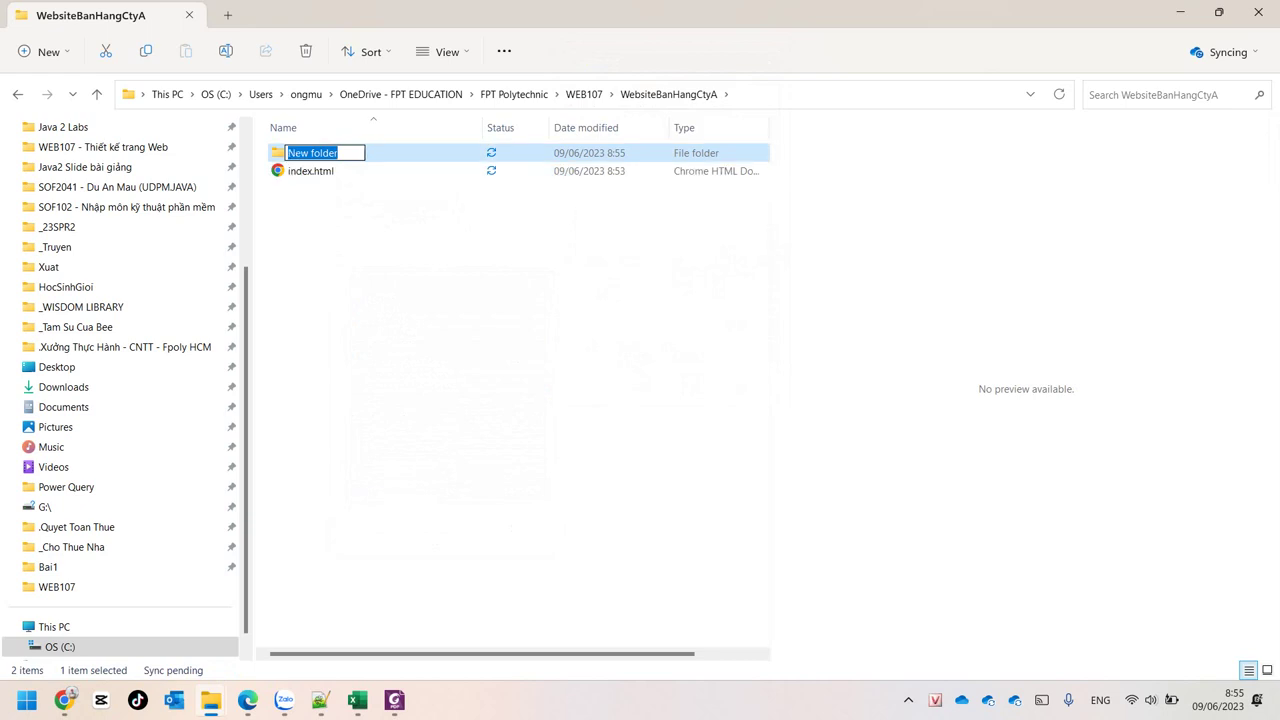
{"action": "type", "text": "css"}
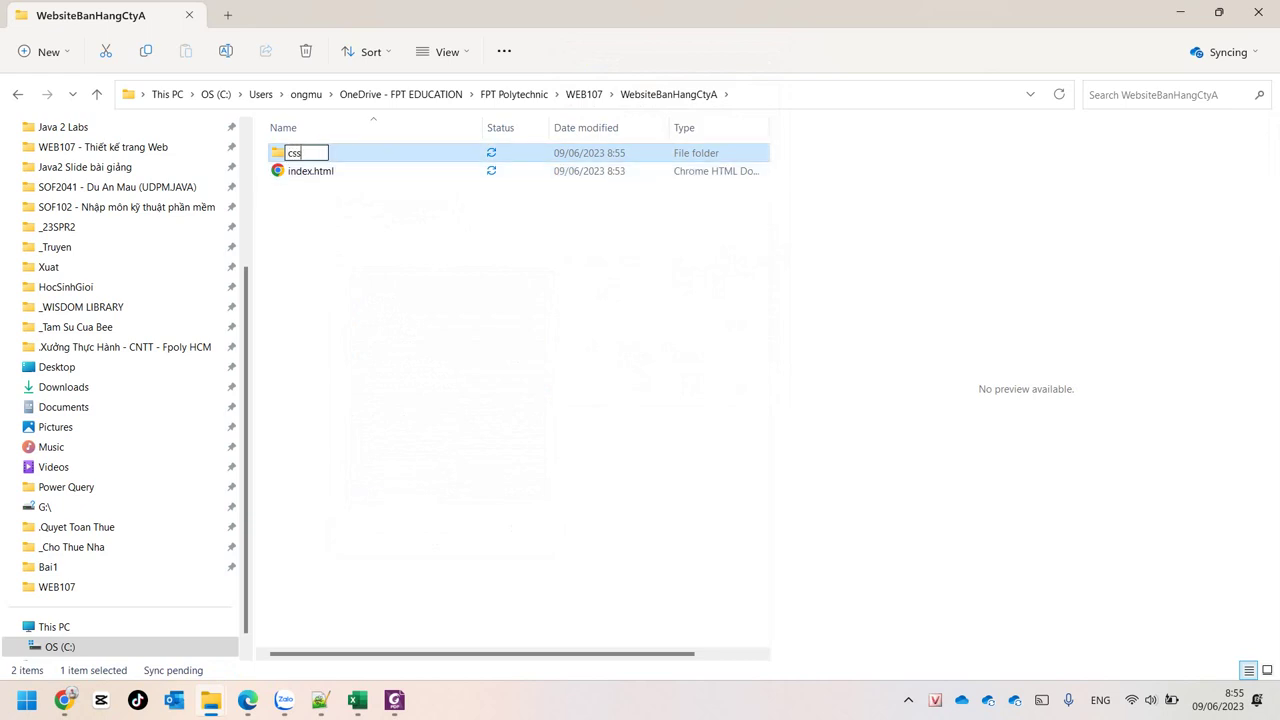
{"action": "key", "text": "Return"}
{"action": "key", "text": "Return"}
{"action": "key", "text": "super+Down"}
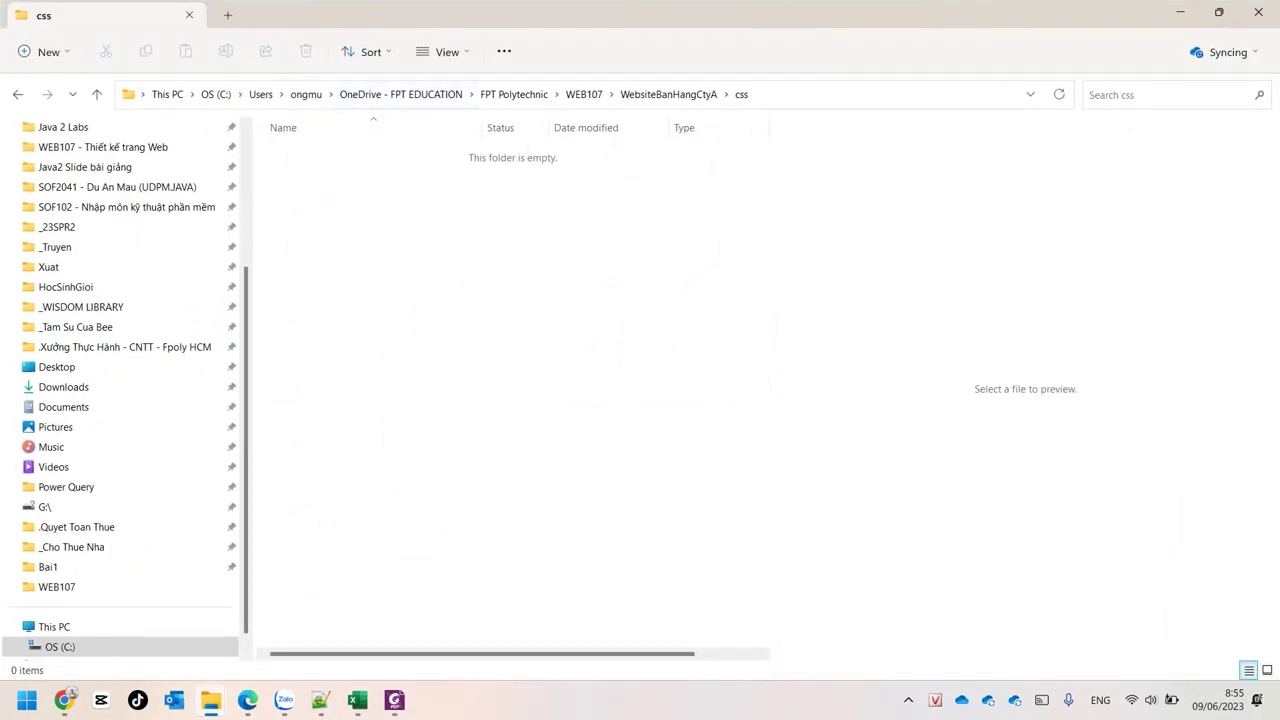
Create a new text document in the css folder and name it style.css, accepting the extension change.
{"action": "right_click", "coordinate": [391, 241]}
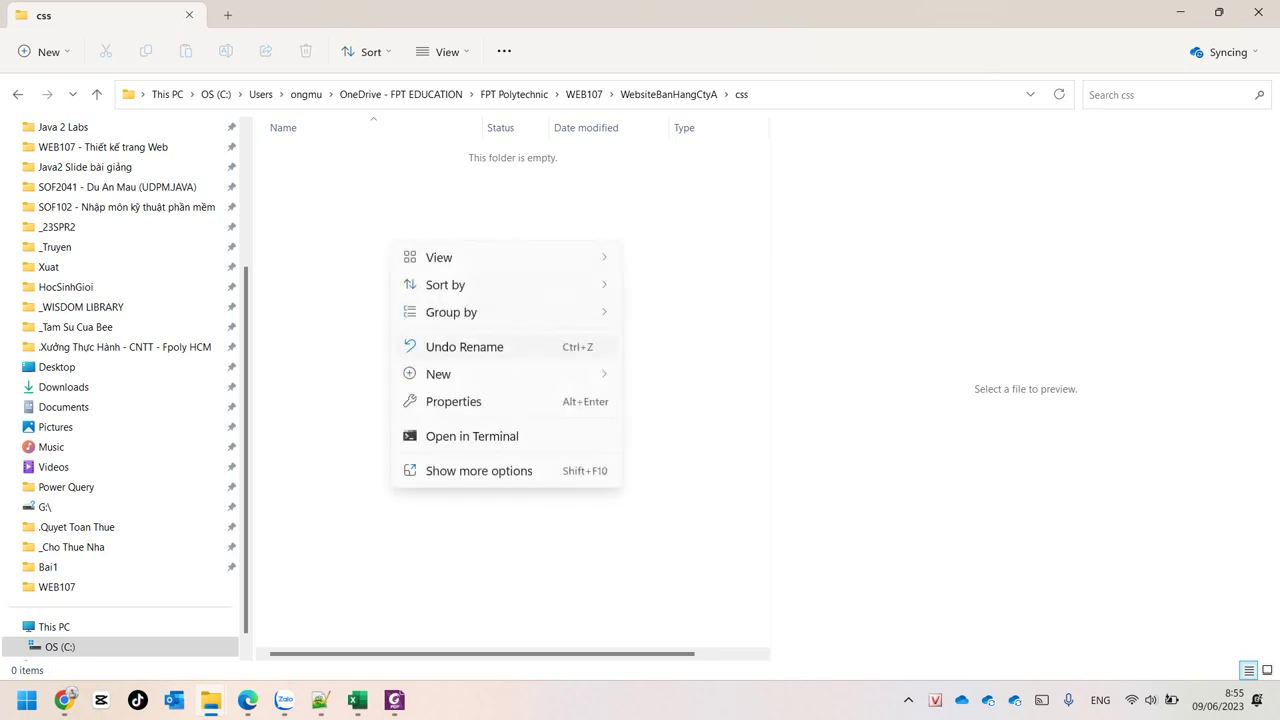
{"action": "mouse_move", "coordinate": [505, 374]}
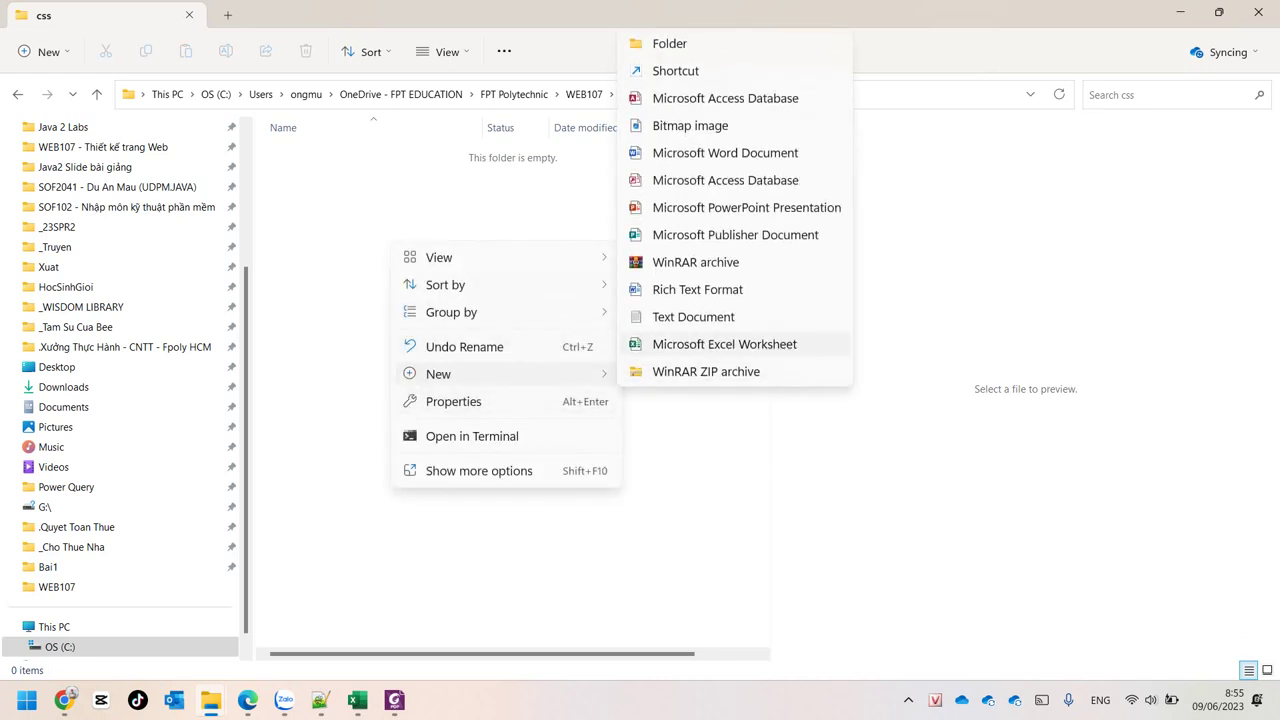
{"action": "key", "text": "Up"}
{"action": "key", "text": "Return"}
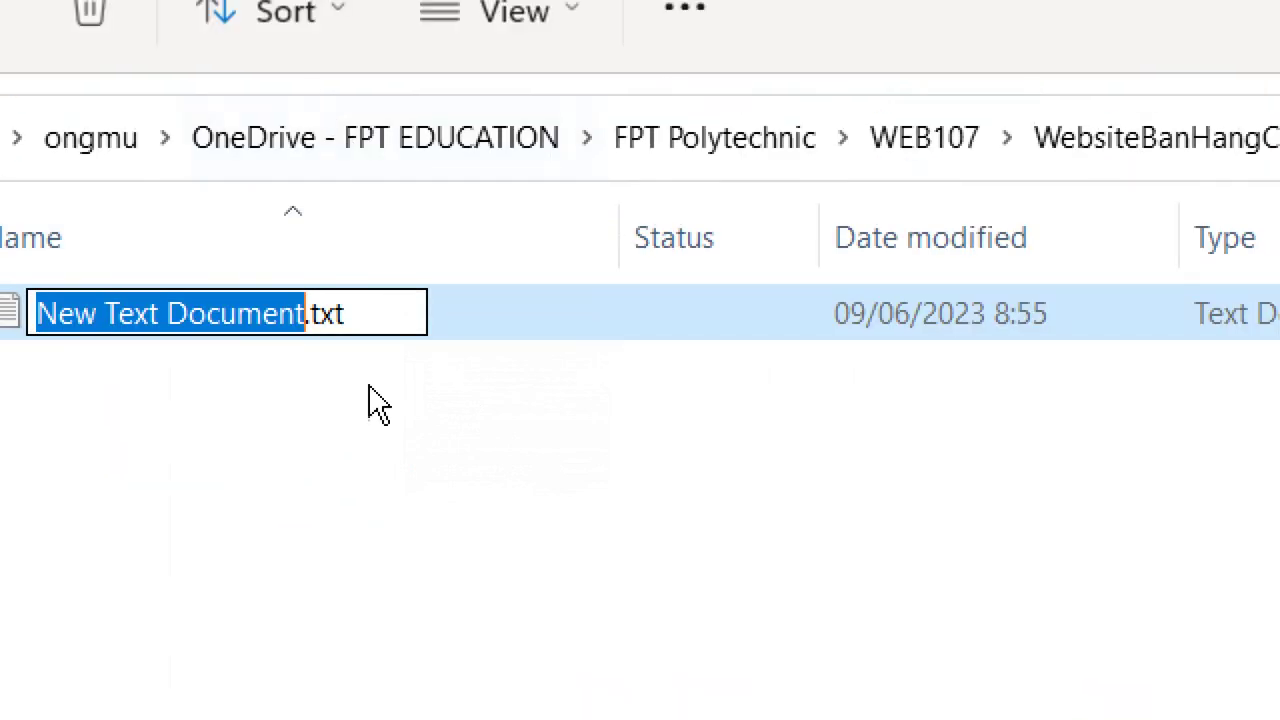
{"action": "key", "text": "ctrl+a"}
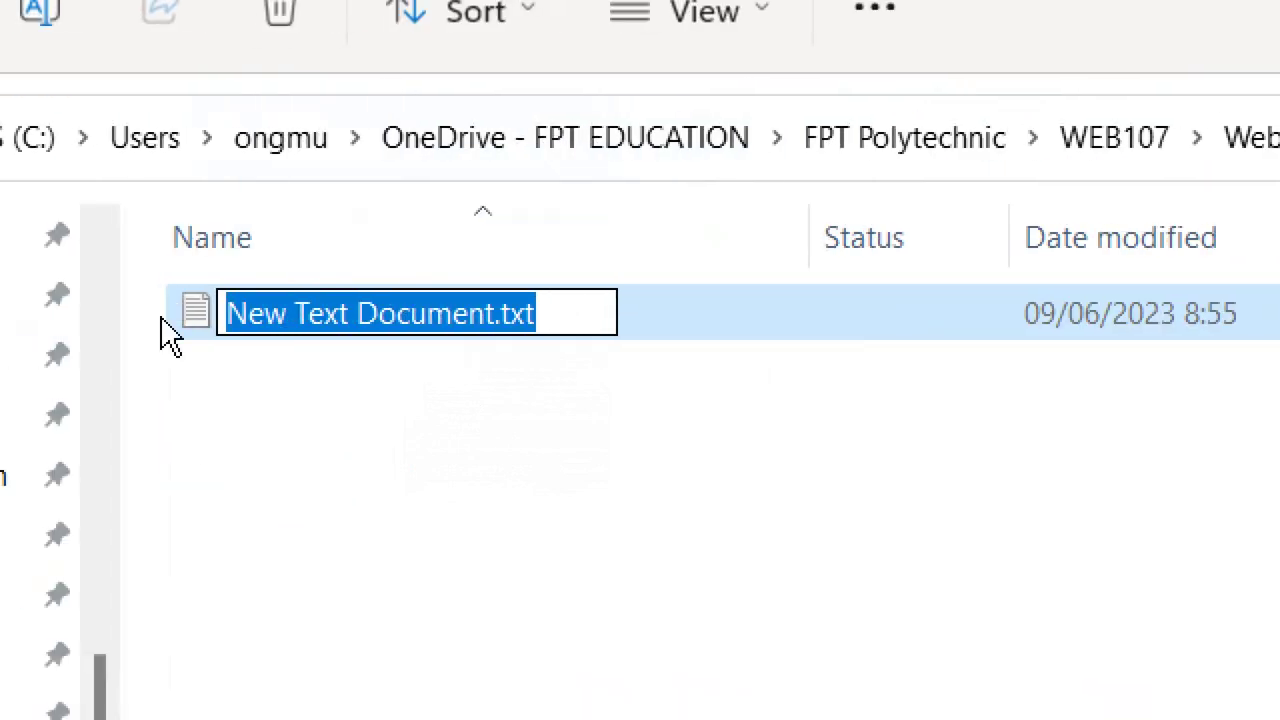
{"action": "type", "text": "style"}
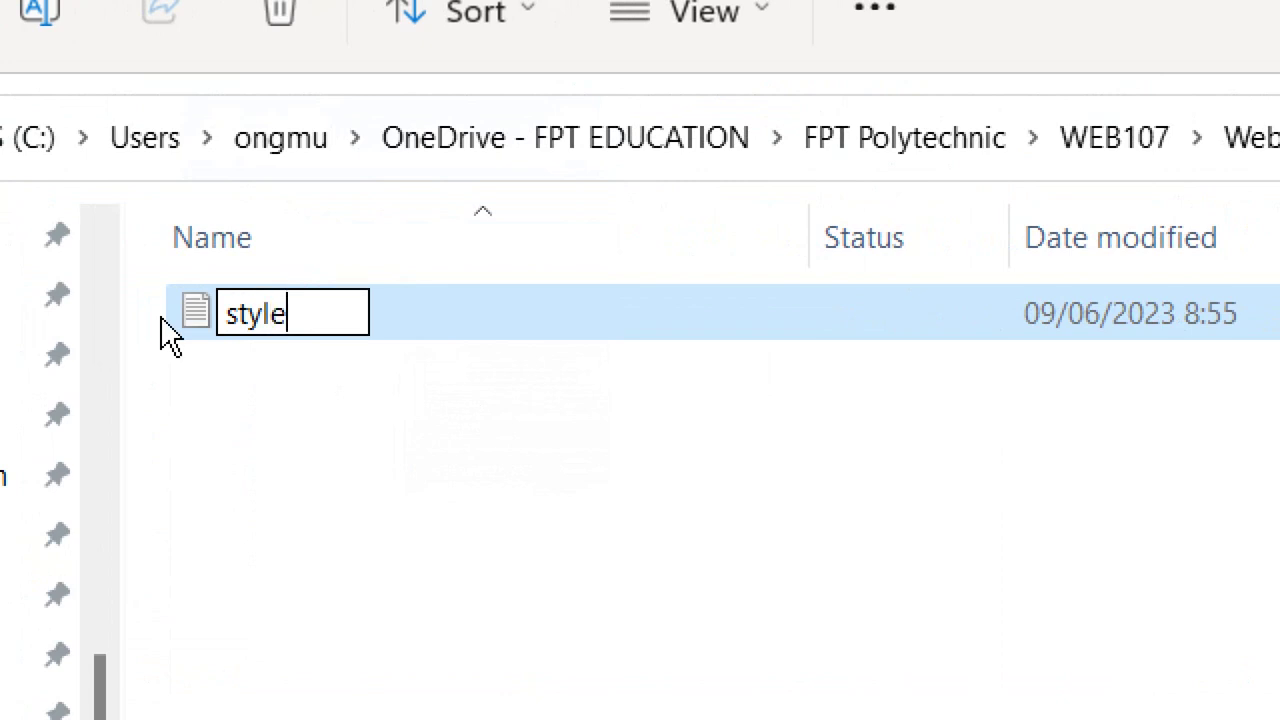
{"action": "type", "text": ".css"}
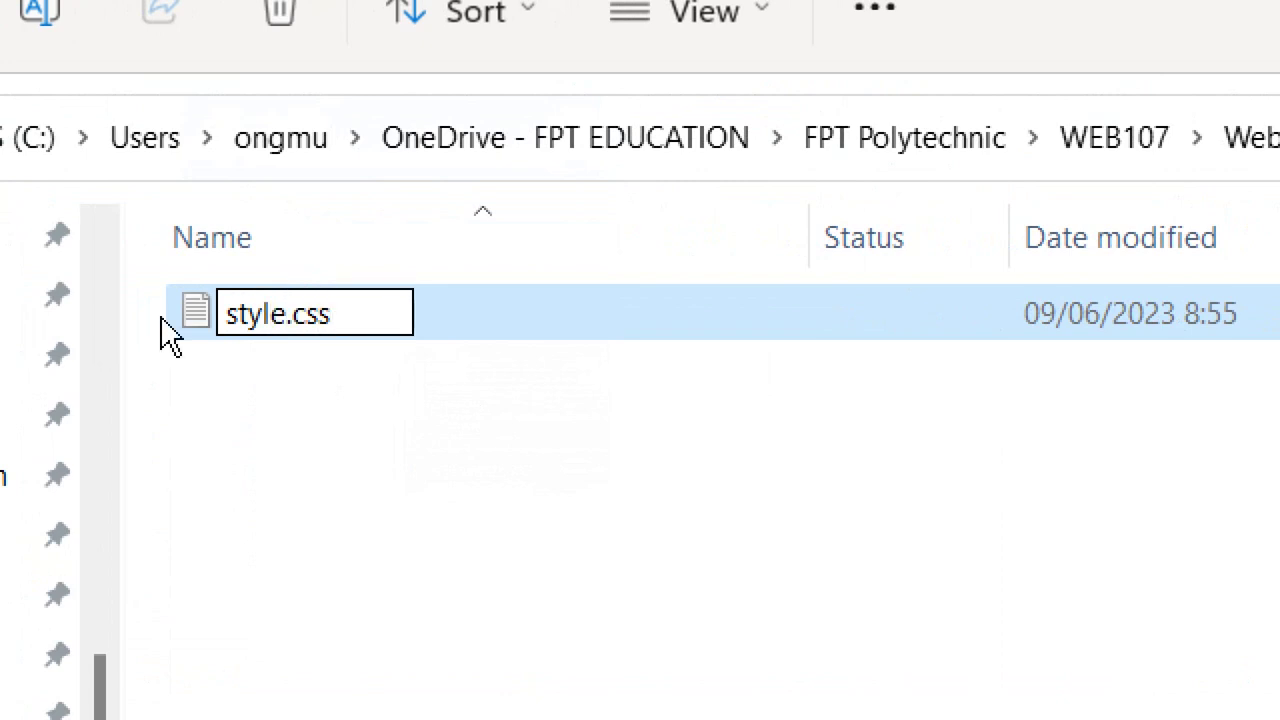
{"action": "key", "text": "Return"}
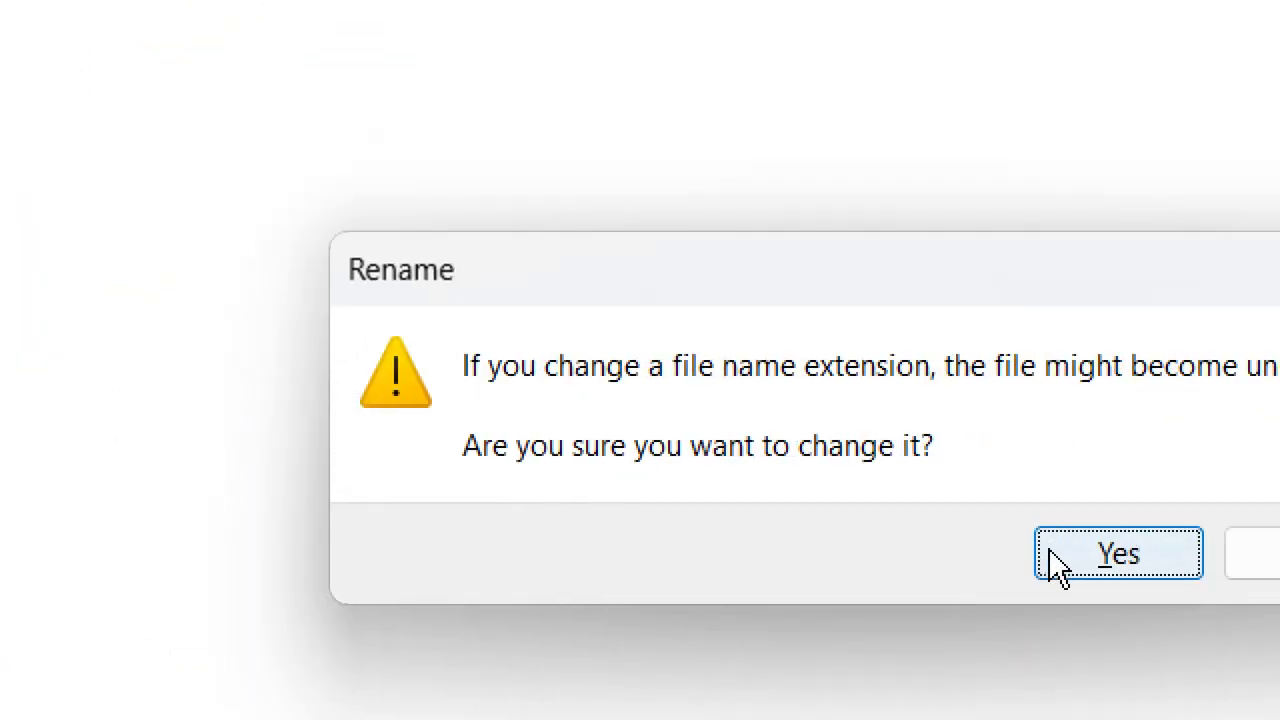
{"action": "left_click", "coordinate": [1051, 563]}
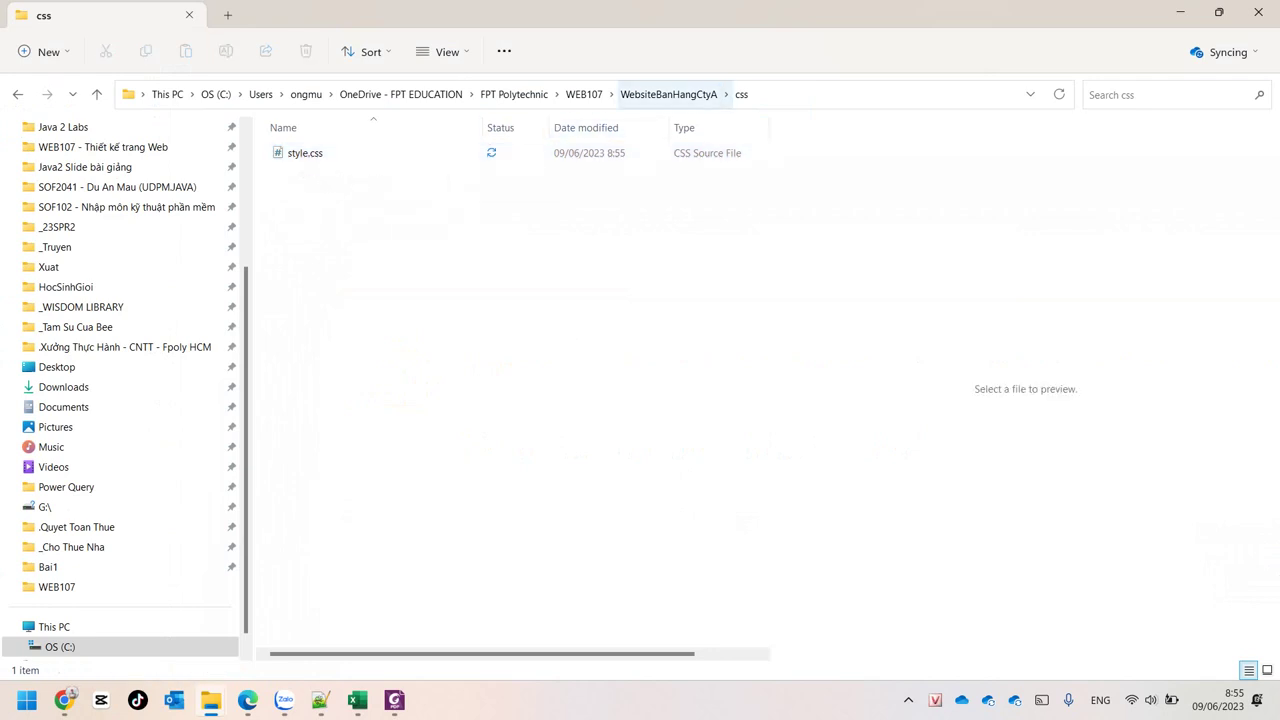
Review the site structure: return to WebsiteBanHangCtyA, select index.html, then open the css folder and select style.css.
{"action": "left_click", "coordinate": [668, 94]}
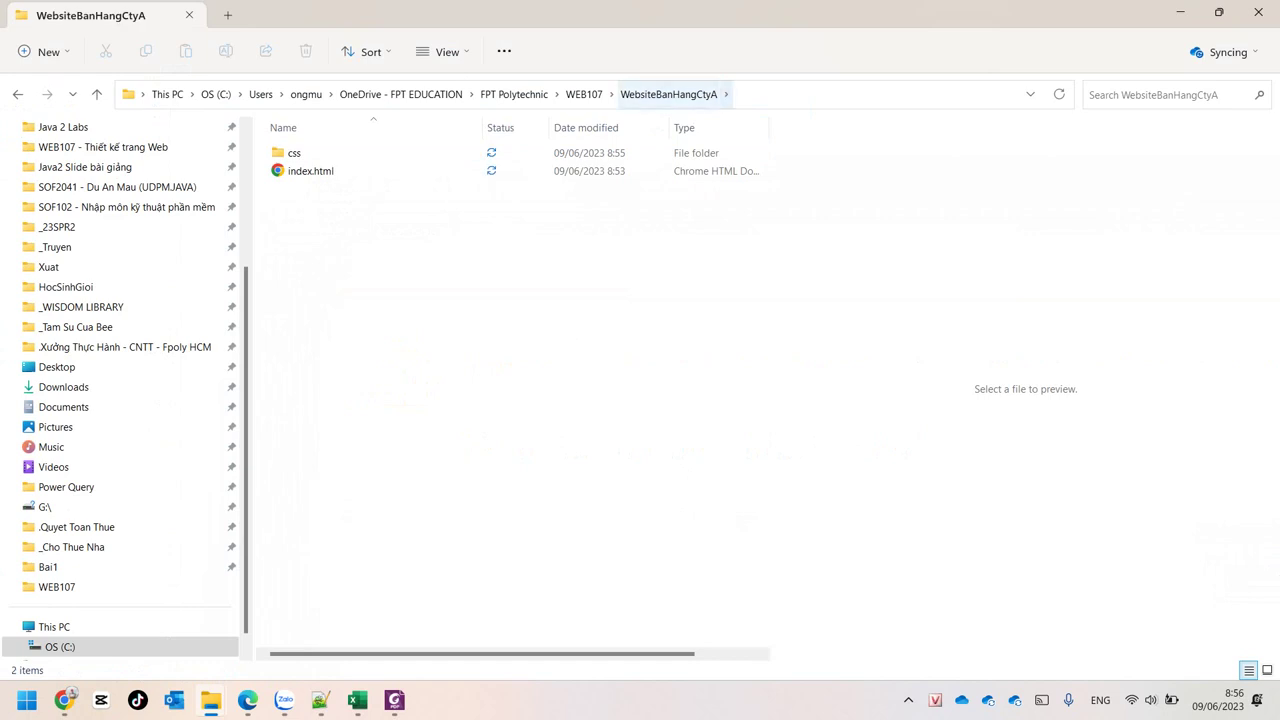
{"action": "left_click", "coordinate": [364, 171]}
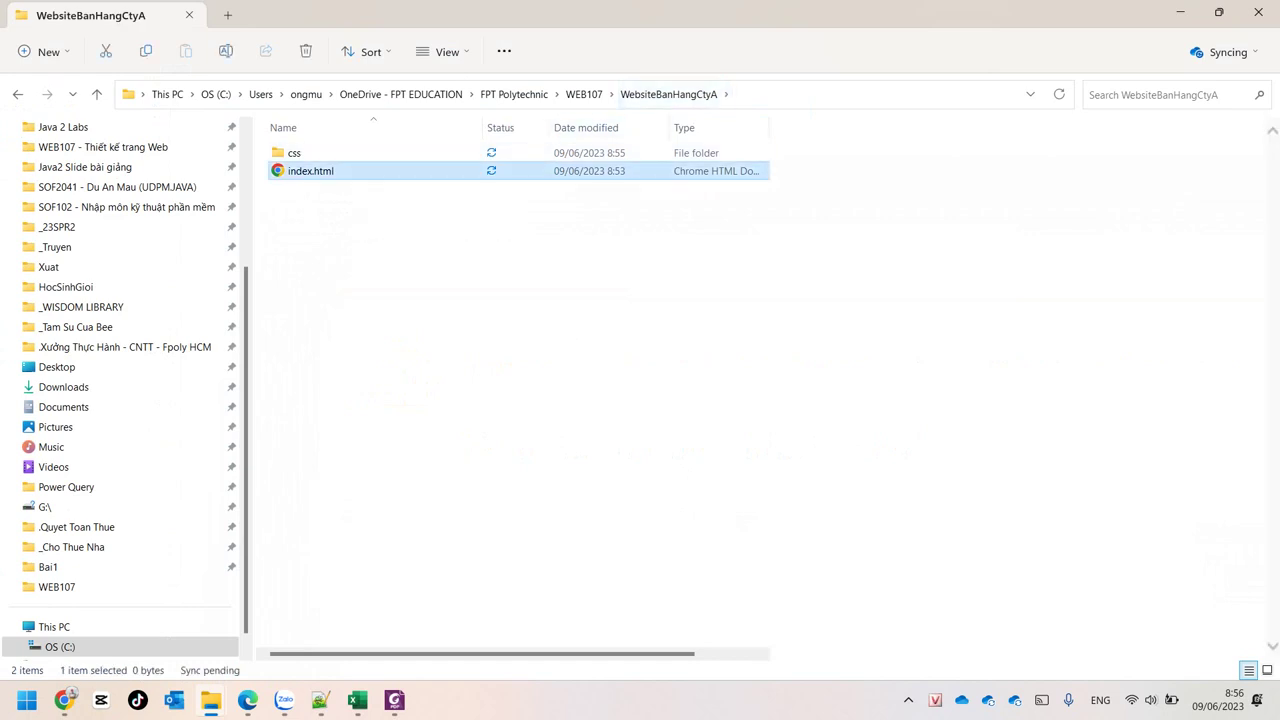
{"action": "left_click", "coordinate": [364, 153]}
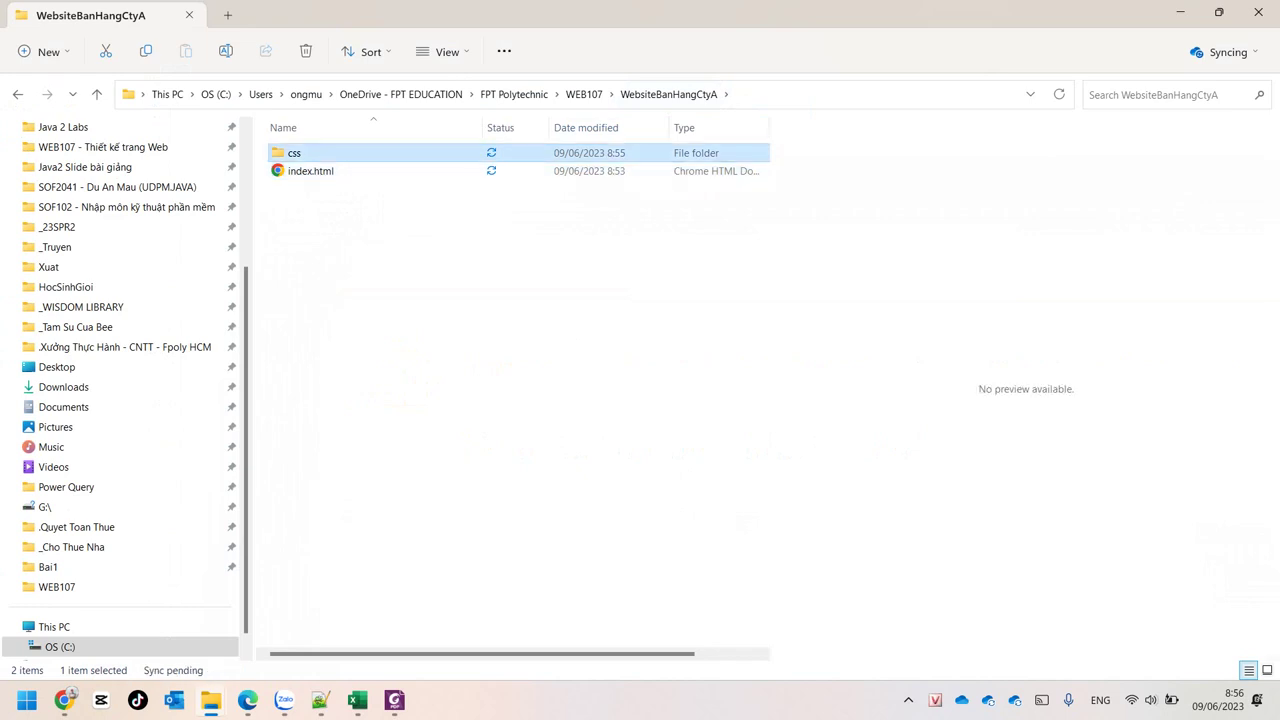
{"action": "key", "text": "Return"}
{"action": "left_click", "coordinate": [364, 153]}
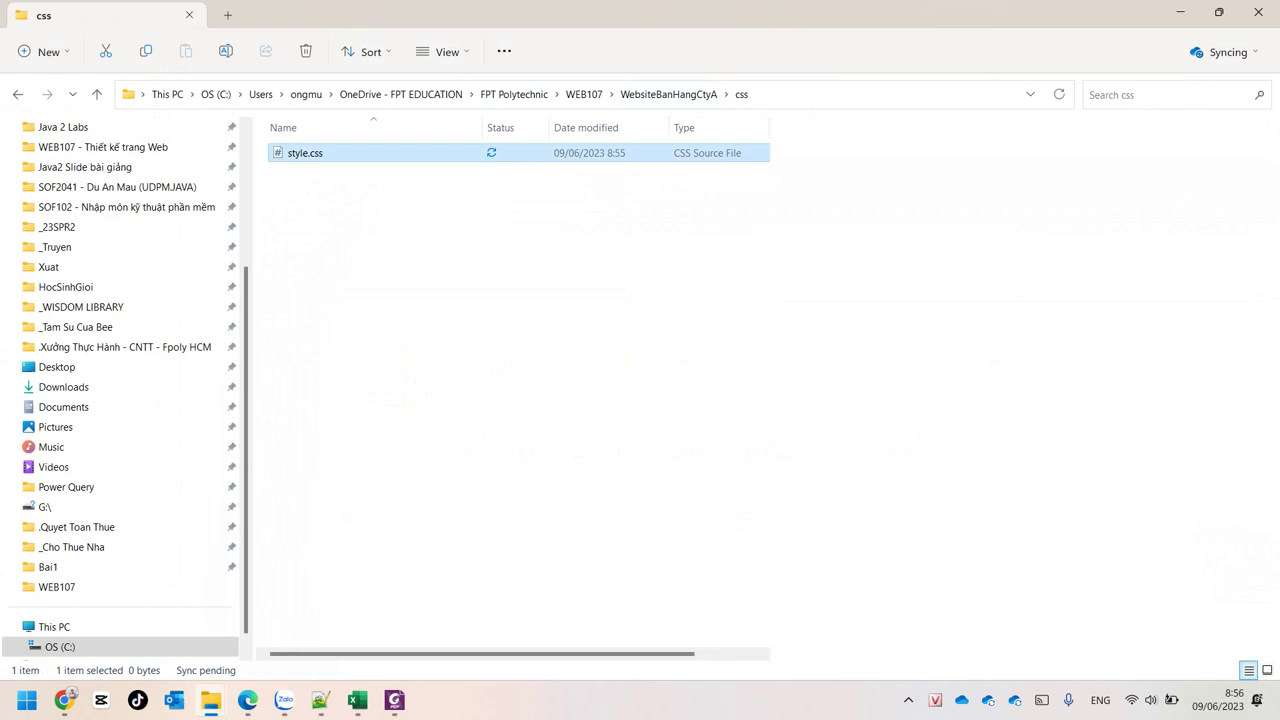